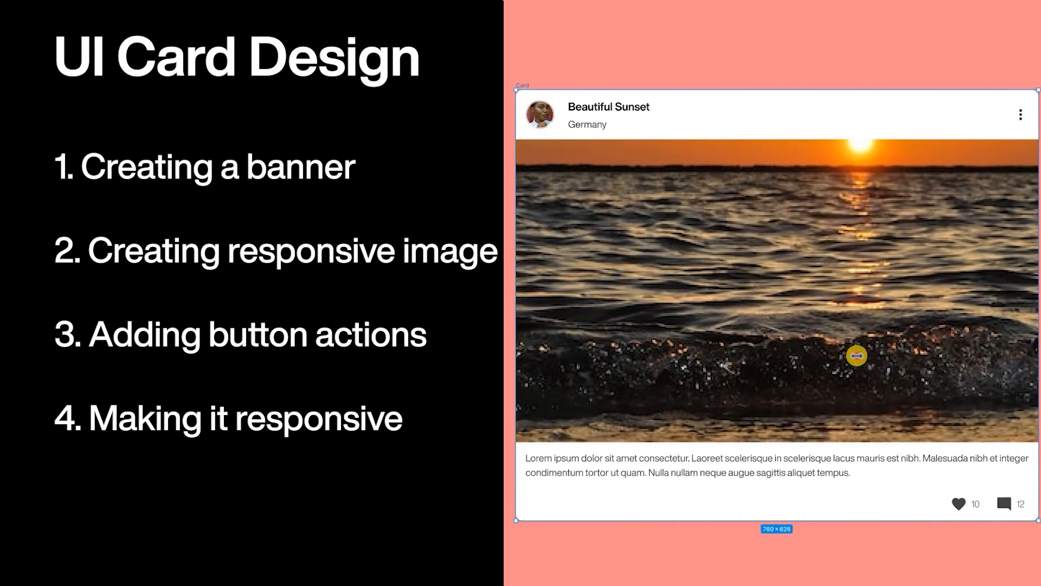
mouse_move(915, 356)
left_mouse_down()
mouse_move(1033, 360)
mouse_move(722, 362)
mouse_move(918, 367)
left_mouse_up()
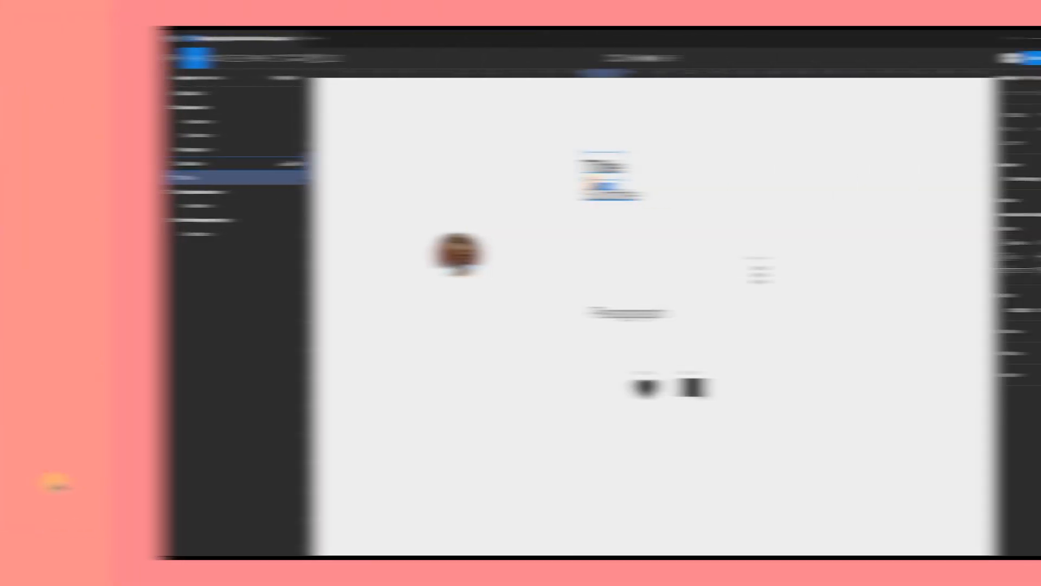
left_click(592, 186)
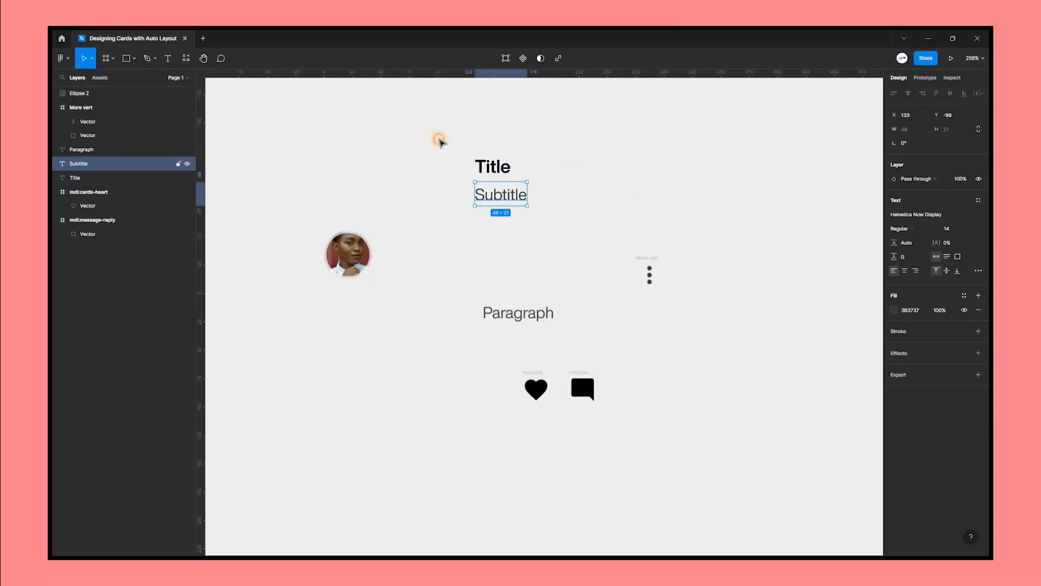
Wrap the Title and Subtitle texts in an auto layout frame named Title with 3 spacing between items.
left_click_drag(439, 138, 595, 217)
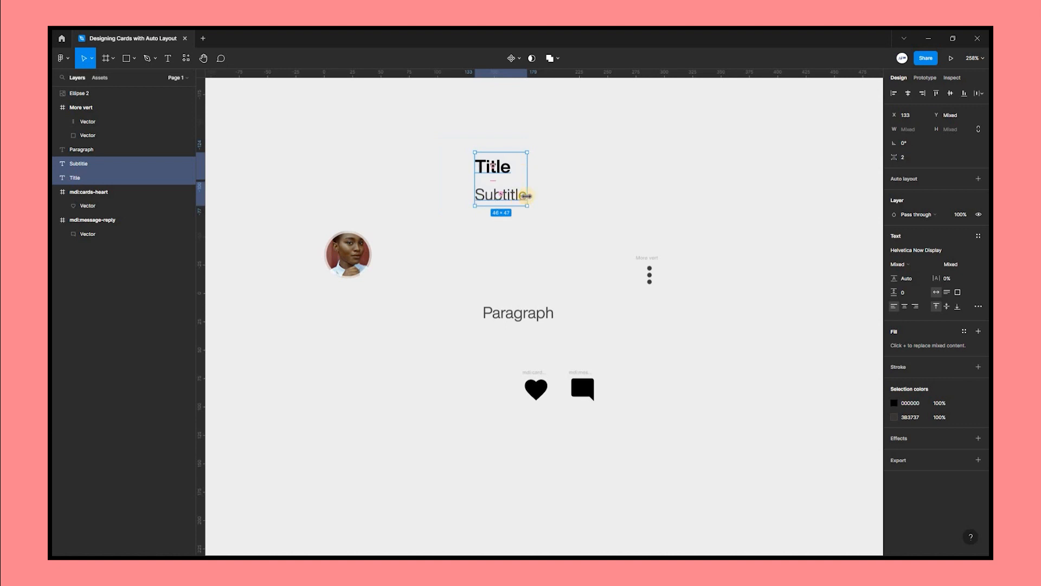
right_click(517, 193)
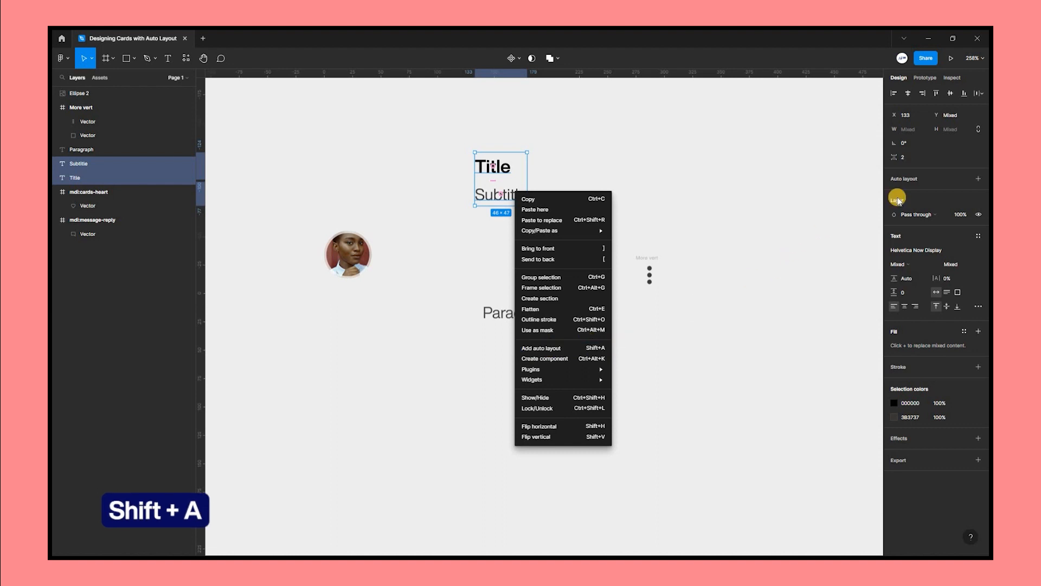
key("shift+a")
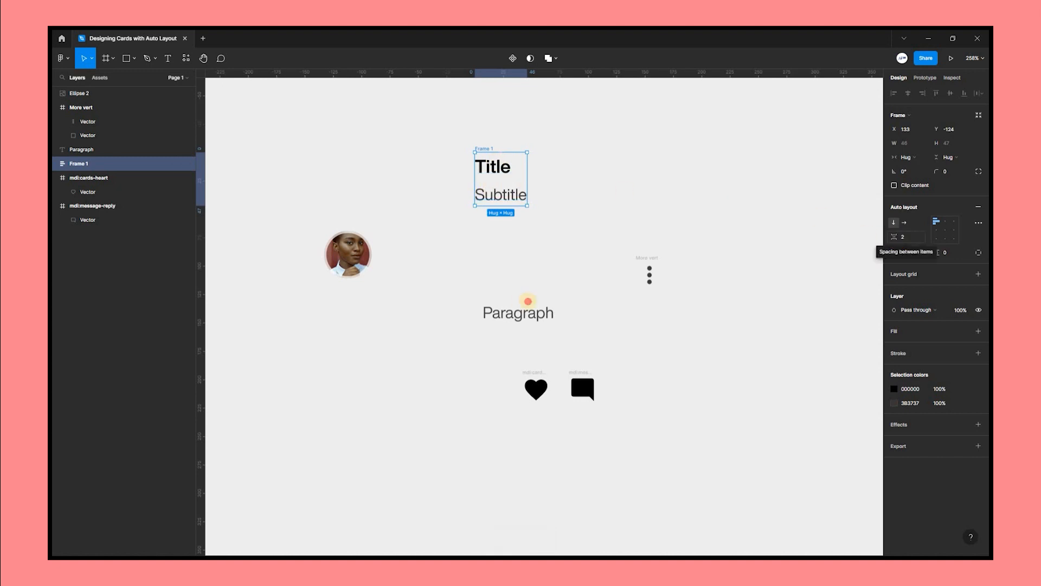
left_click_drag(895, 234, 578, 239)
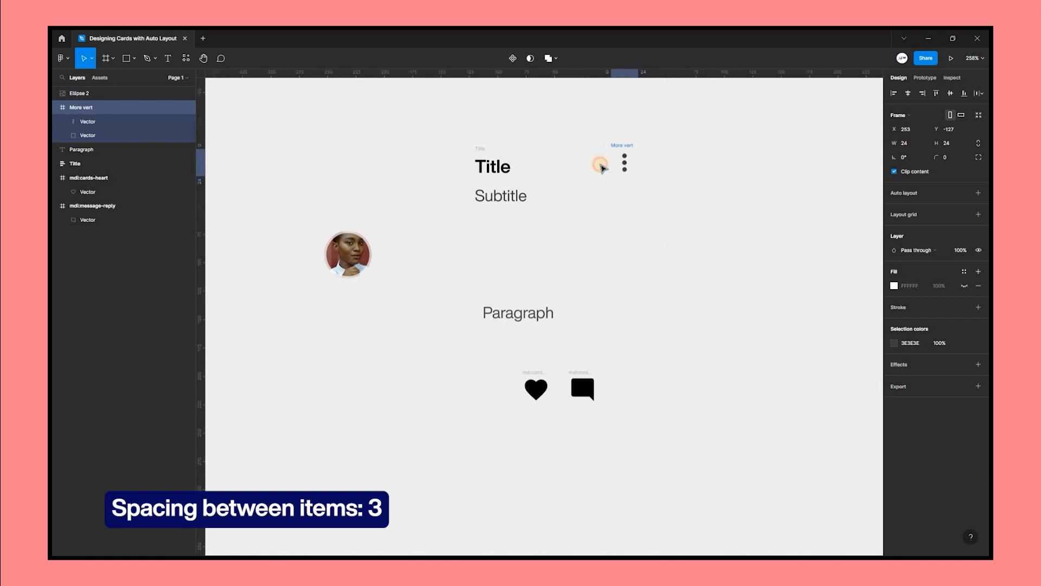
left_click_drag(602, 167, 601, 164)
Wrap the Title frame and the More vert icon in a horizontal auto layout frame named title icon.
left_click_drag(446, 125, 677, 219)
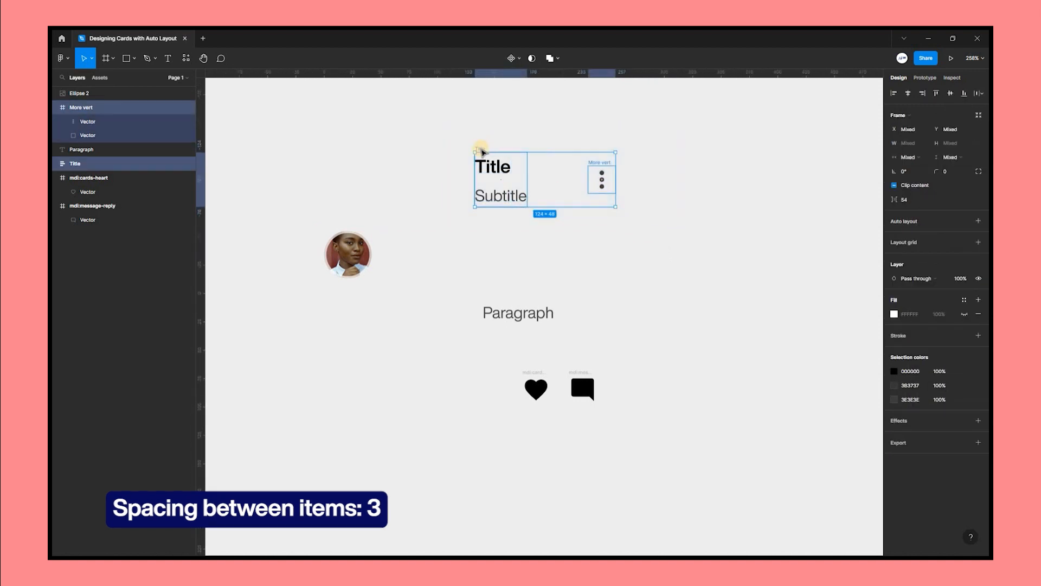
right_click(478, 149)
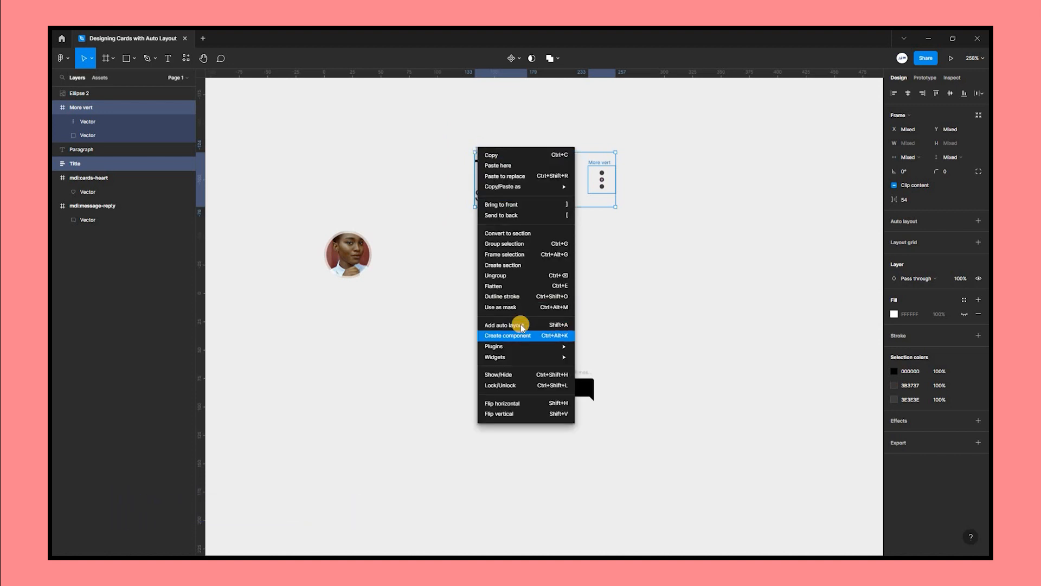
left_click(527, 326)
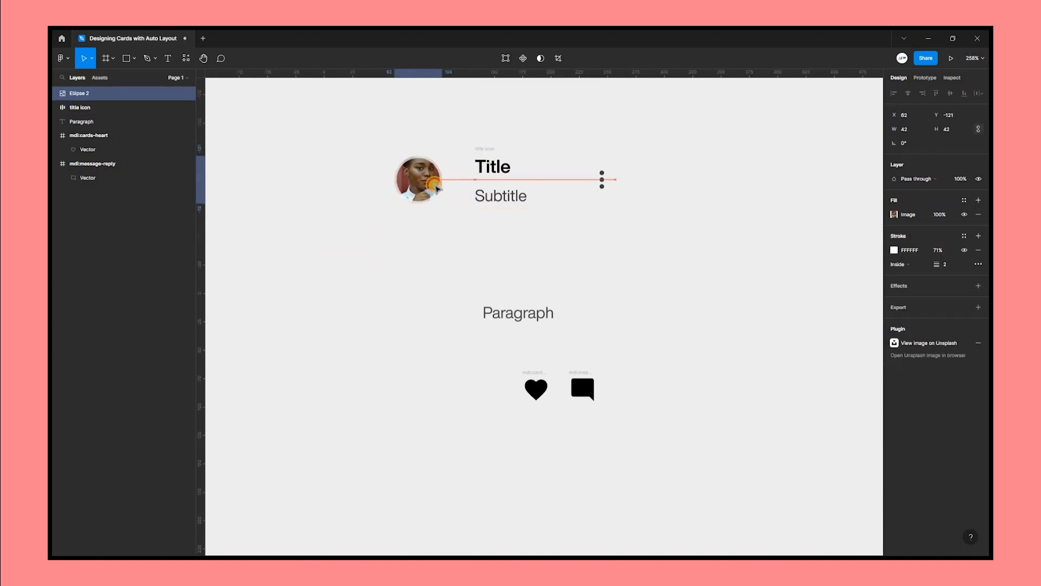
left_click_drag(422, 180, 430, 186)
left_click_drag(508, 187, 486, 89)
Place the avatar beside the title icon frame and wrap both in an auto layout frame named Banner.
left_click(643, 242)
left_click_drag(372, 124, 675, 234)
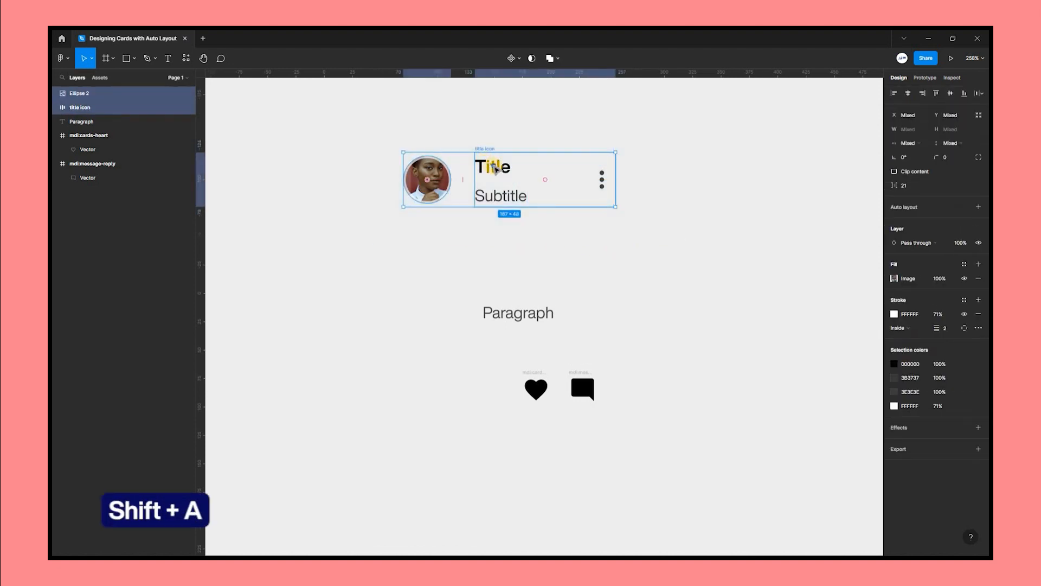
right_click(524, 334)
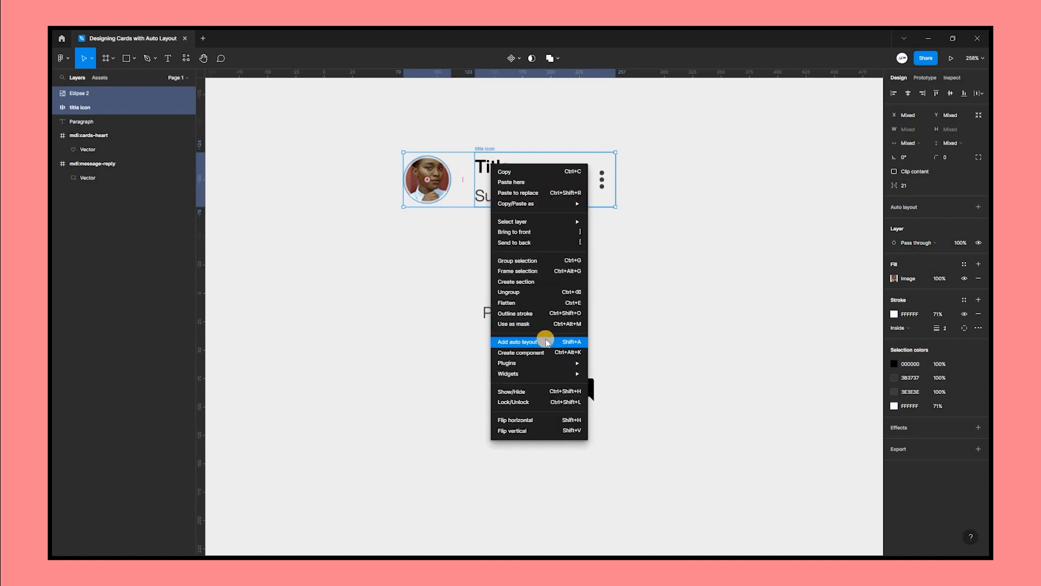
Draw an image placeholder rectangle about 263 × 181 below the banner, moving the paragraph out of the way.
mouse_move(403, 217)
left_mouse_down()
mouse_move(490, 378)
mouse_move(703, 386)
mouse_move(704, 428)
mouse_move(702, 410)
left_mouse_up()
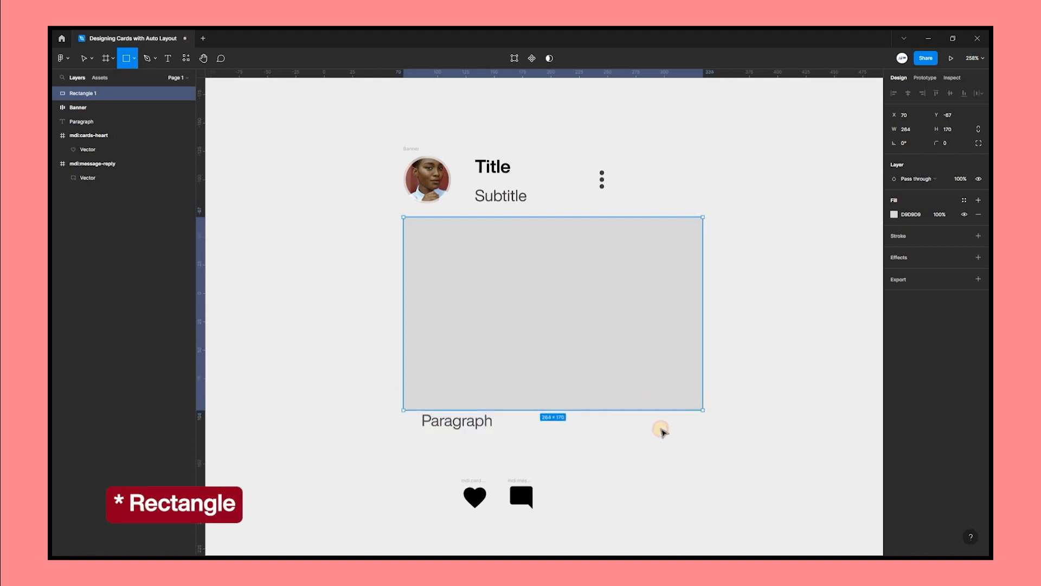
left_click_drag(448, 428, 399, 493)
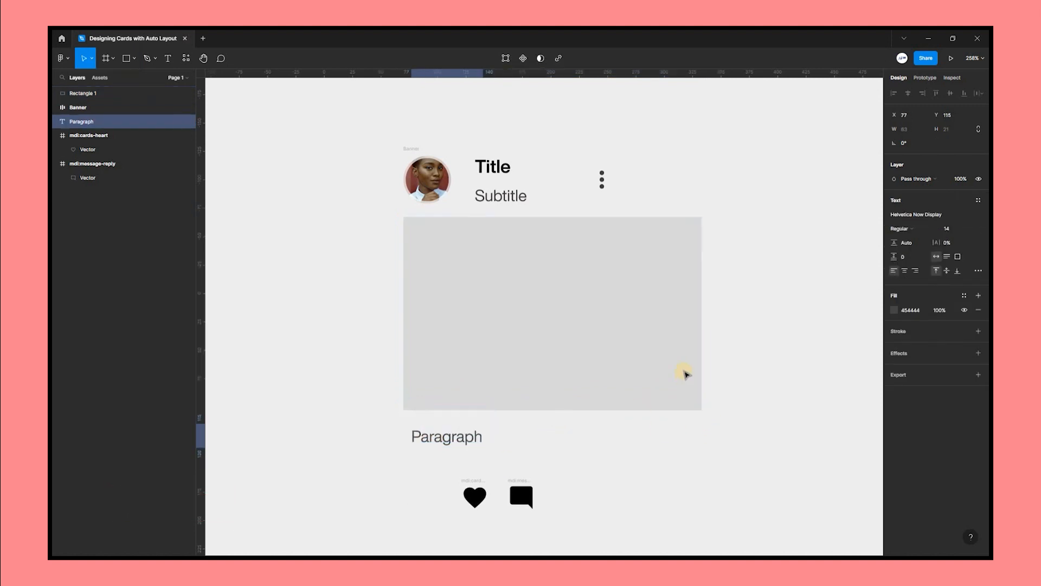
left_click_drag(586, 410, 586, 440)
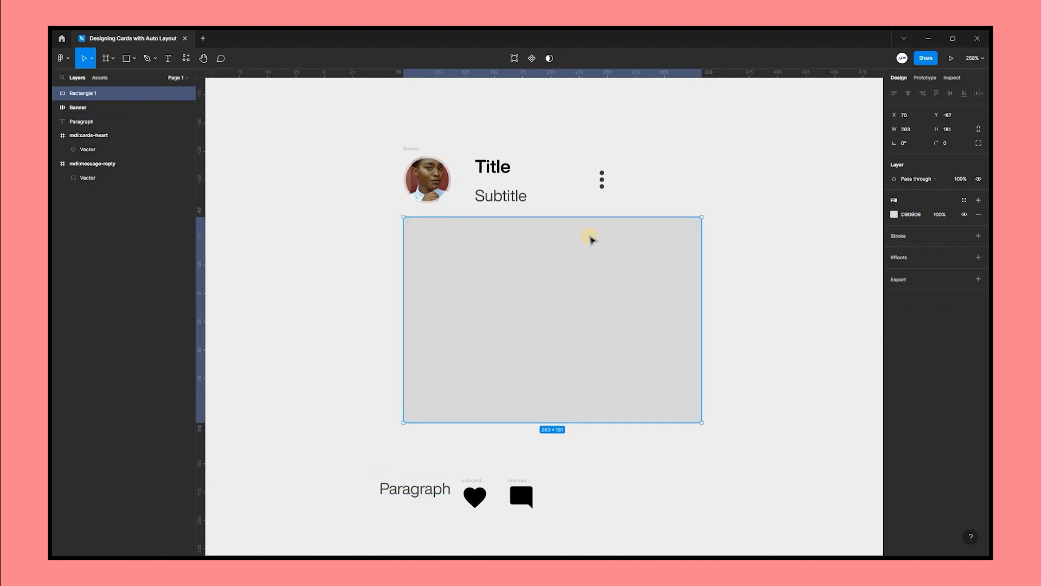
Fill the placeholder rectangle with a sunset photo using the Unsplash plugin.
scroll(663, 300, "down", 2)
right_click(659, 293)
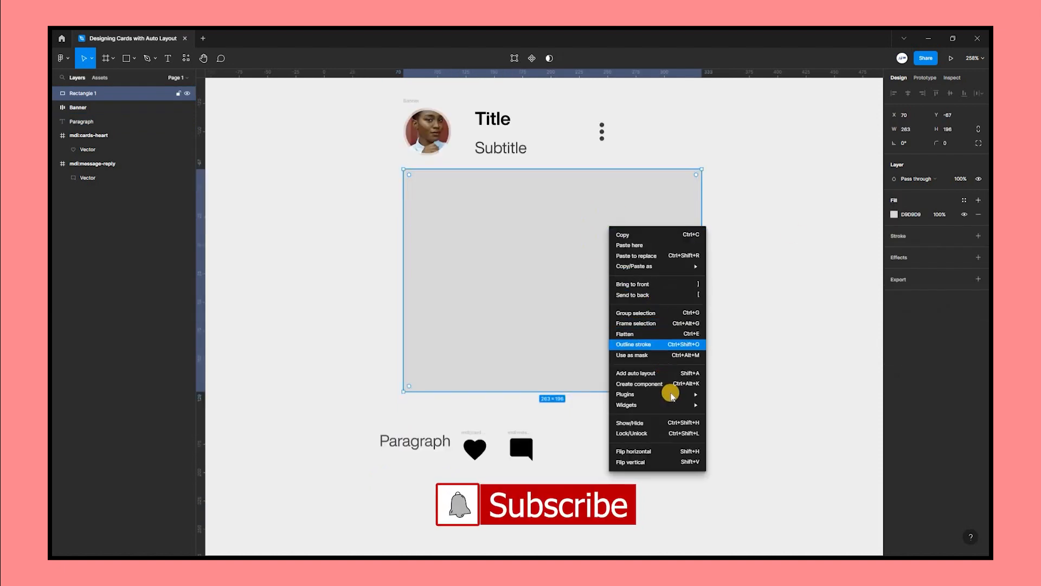
mouse_move(671, 393)
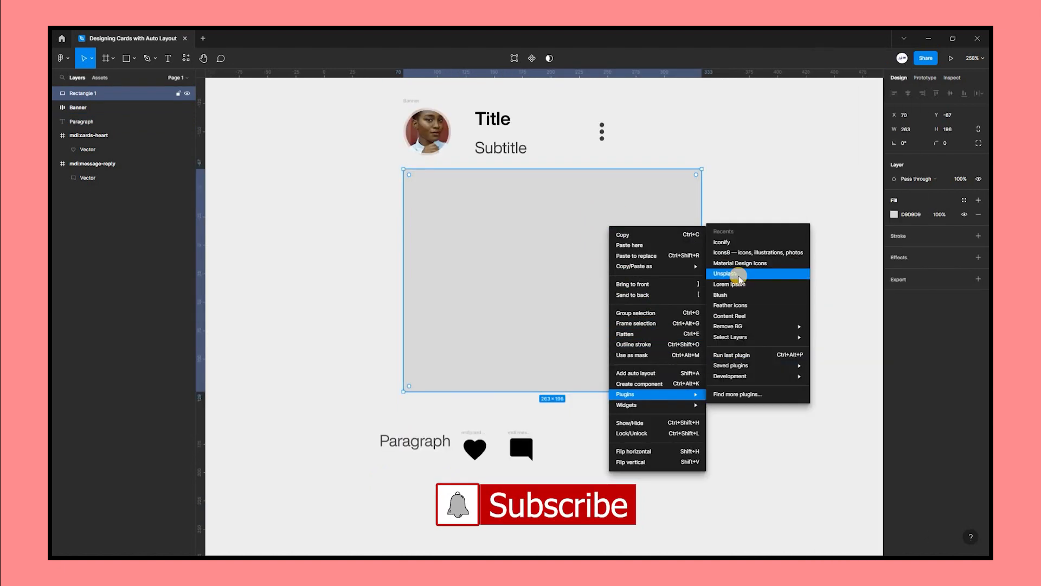
left_click(729, 273)
left_click_drag(816, 282, 536, 228)
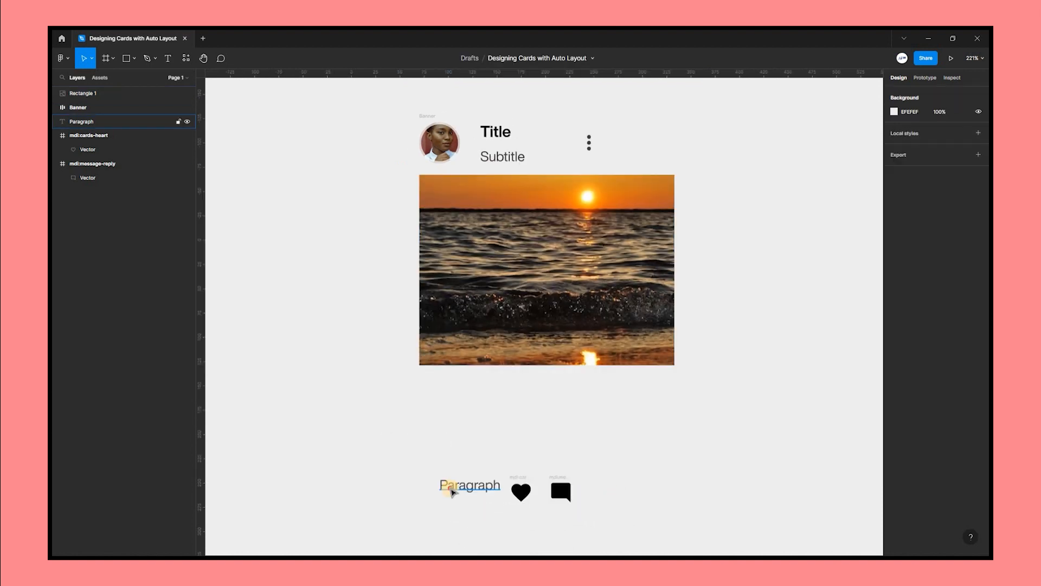
Move the paragraph under the image and wrap it in an auto layout frame with 0 horizontal and vertical padding.
left_click_drag(451, 490, 486, 401)
right_click(445, 410)
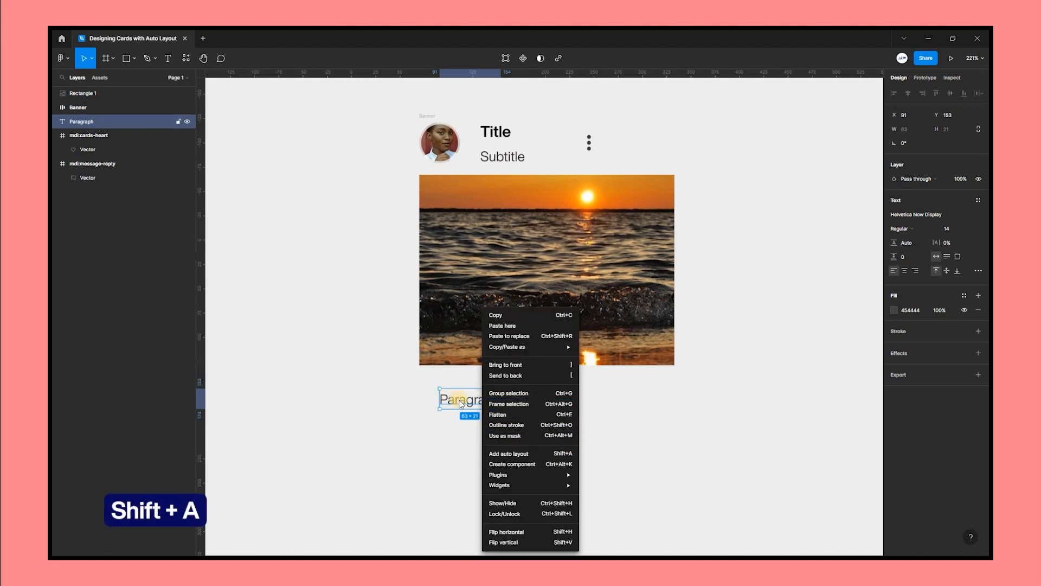
left_click(509, 454)
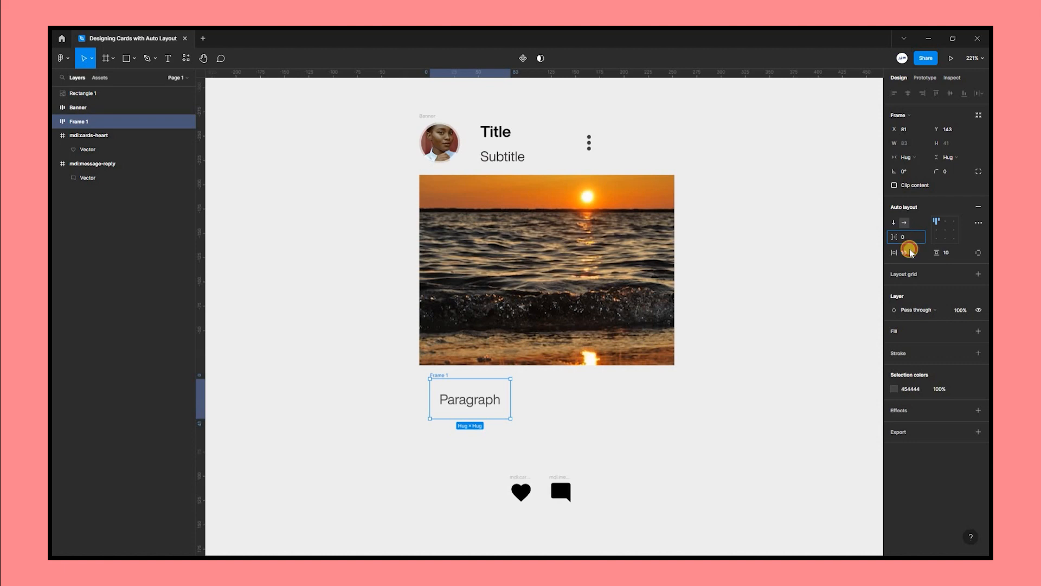
left_click(910, 251)
type("0")
left_click(948, 253)
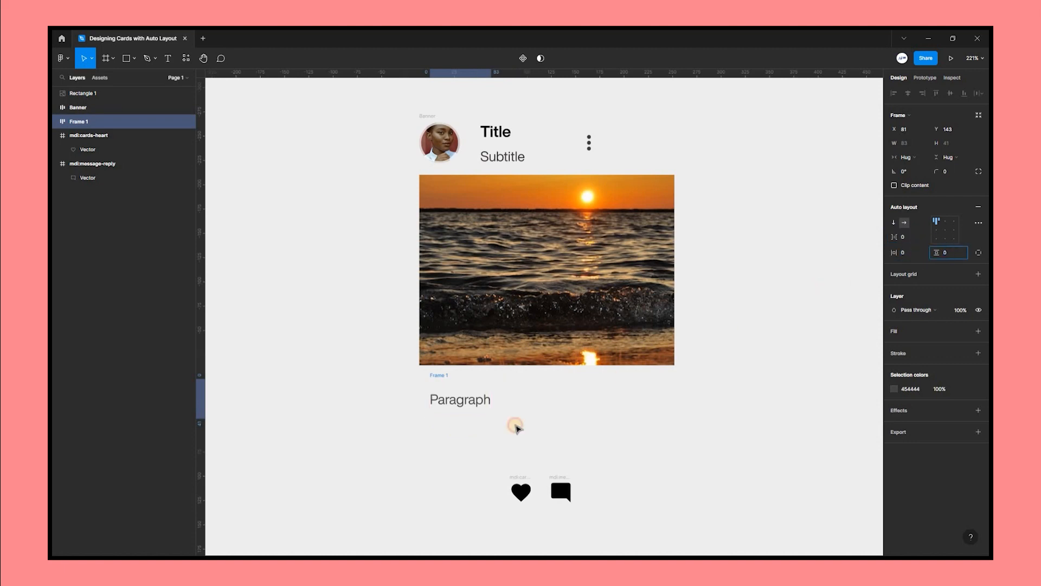
Rename the paragraph's auto layout frame to Paragraph.
left_click(515, 428)
left_click(451, 389)
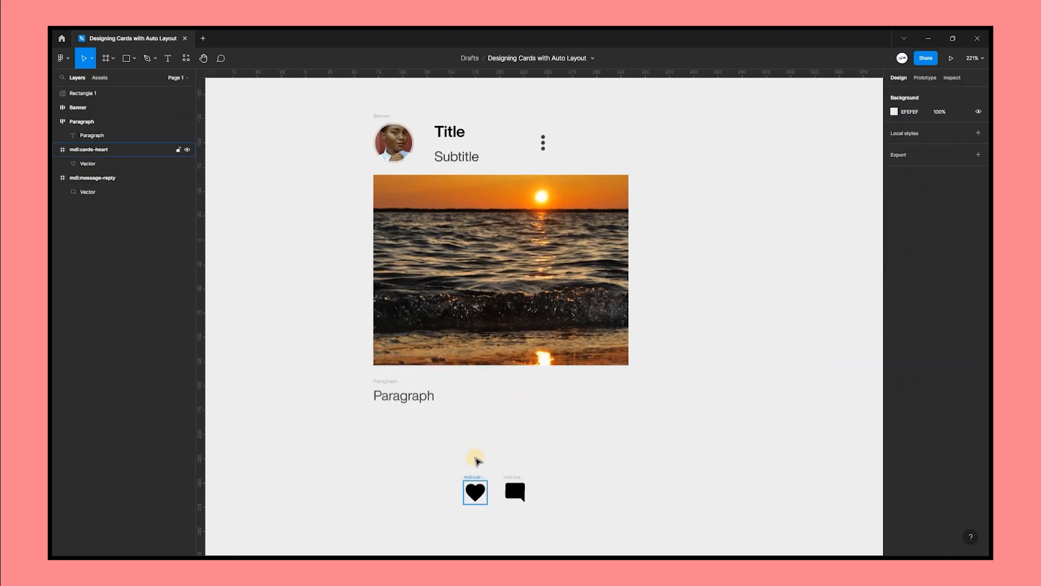
scroll(474, 465, "down", 1)
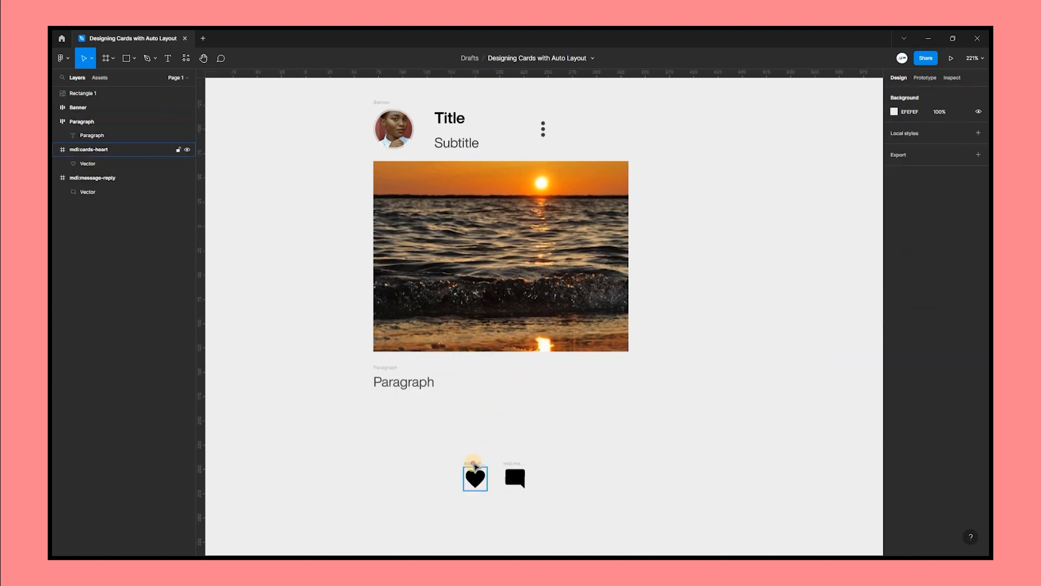
Add a 10 text label between the heart and message icons, set to size 13 and Light weight.
left_click_drag(475, 461, 544, 432)
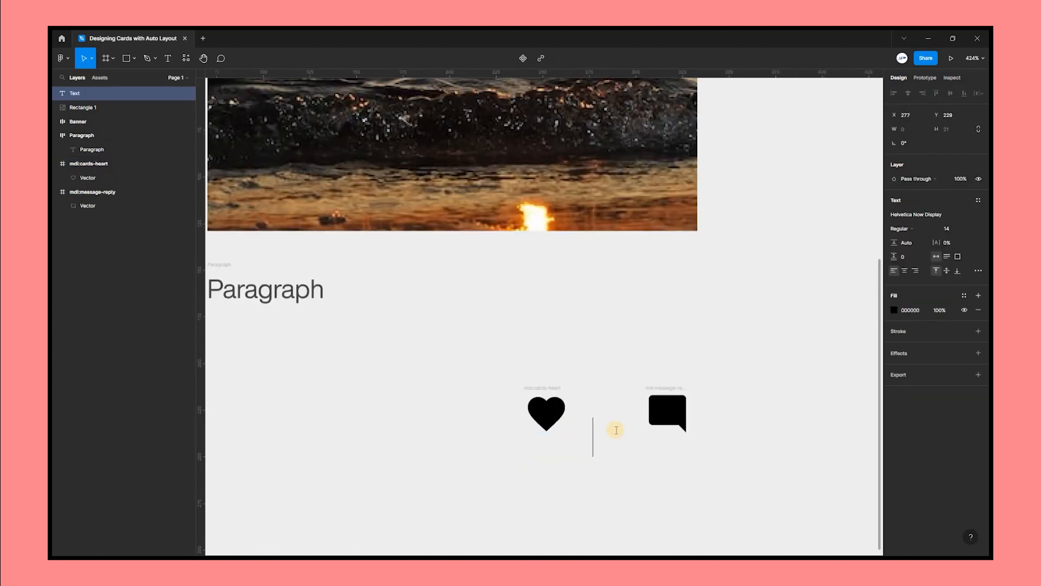
key("Escape")
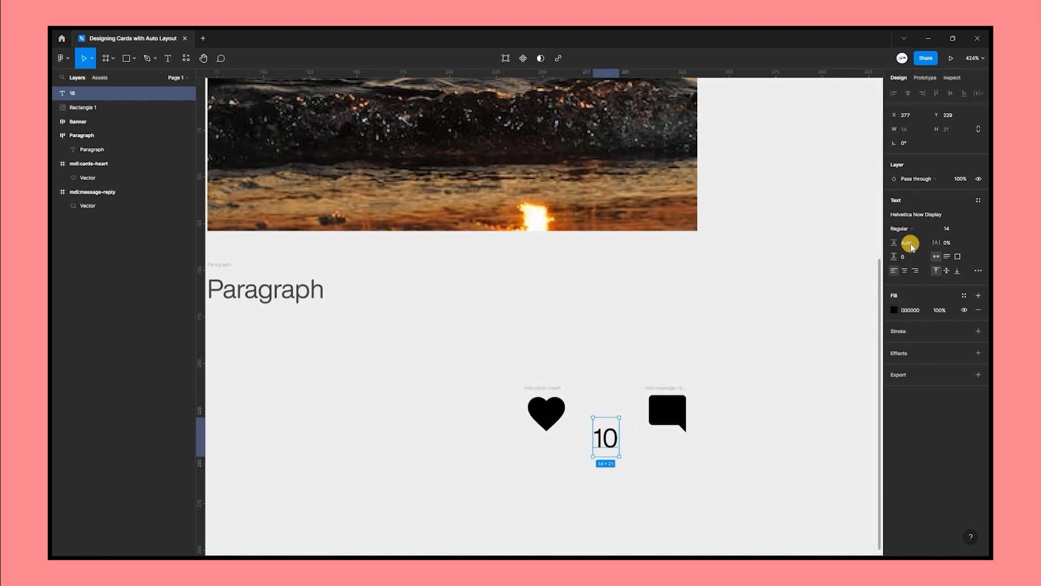
left_click(966, 226)
left_click(955, 210)
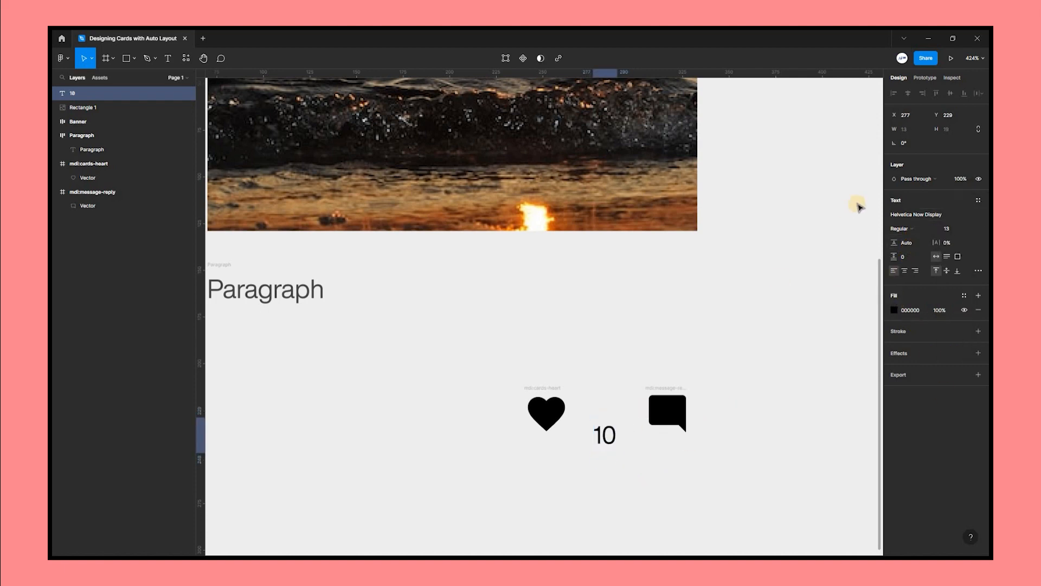
left_click(911, 229)
left_click(911, 217)
left_click(714, 326)
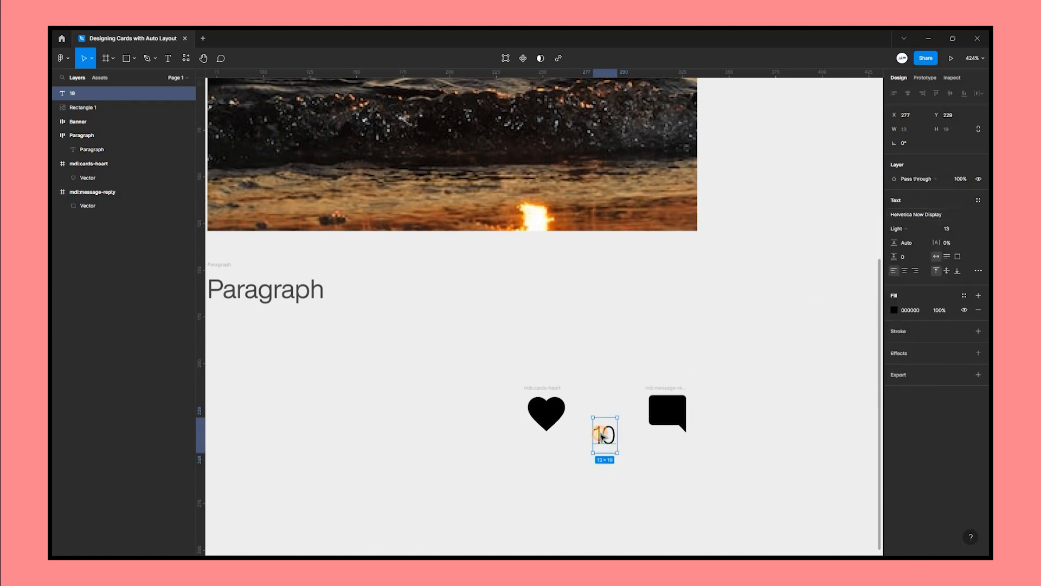
Wrap the heart icon and the 10 label in an auto layout frame named heart.
left_click_drag(604, 429, 515, 451)
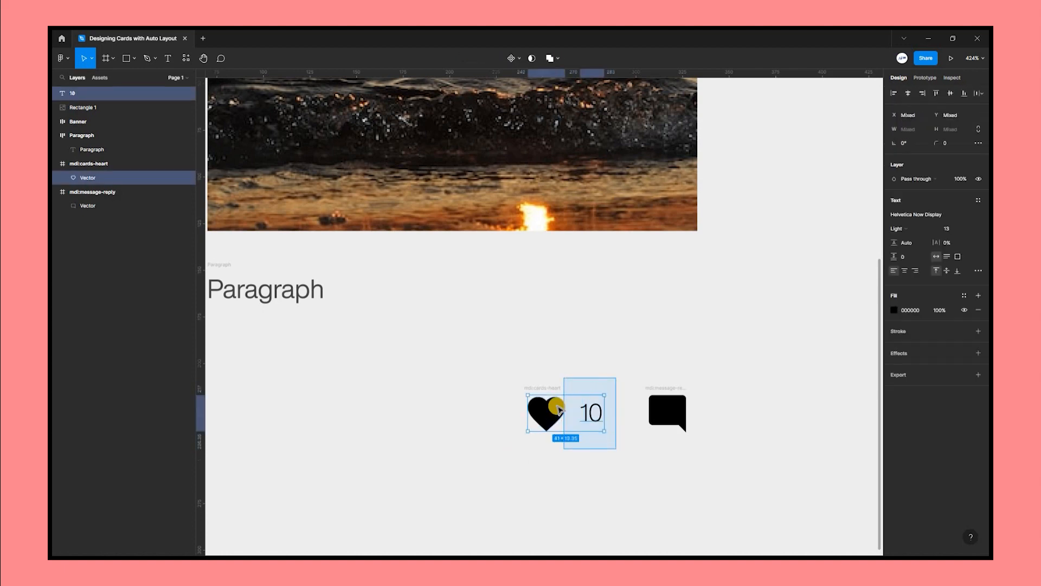
left_click_drag(545, 413, 481, 418)
right_click(489, 418)
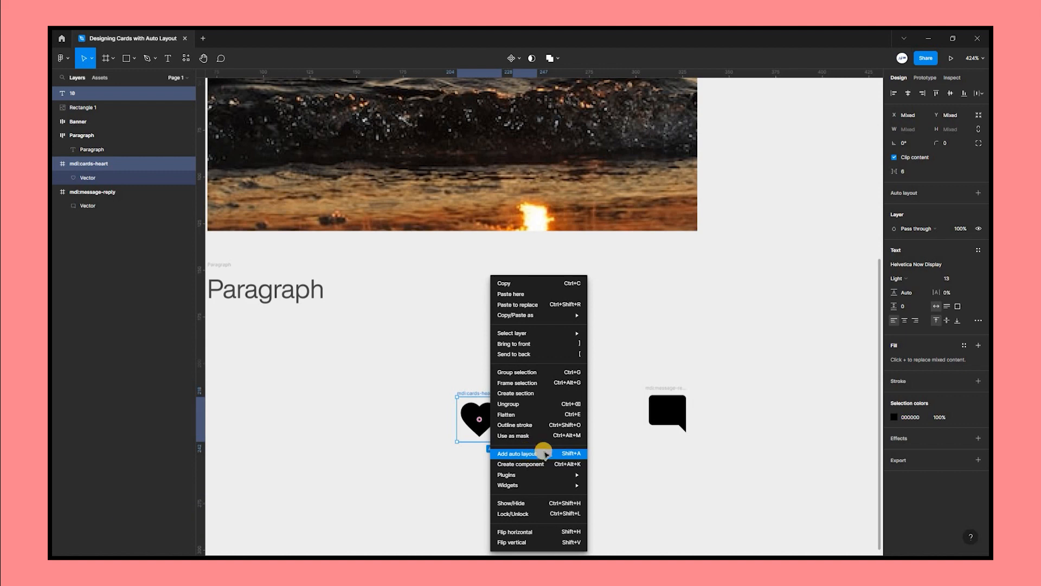
left_click(544, 454)
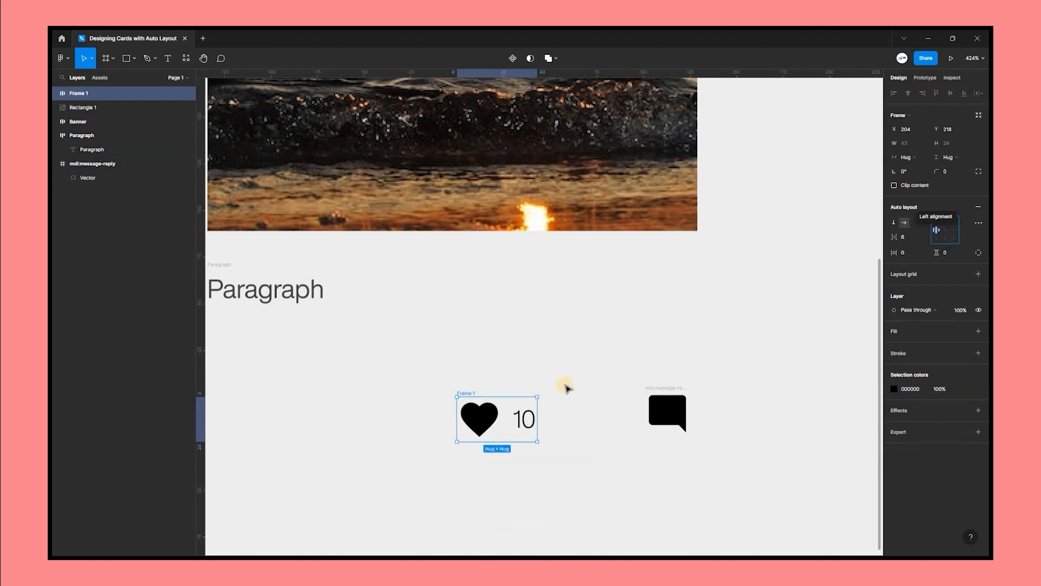
left_click(470, 460)
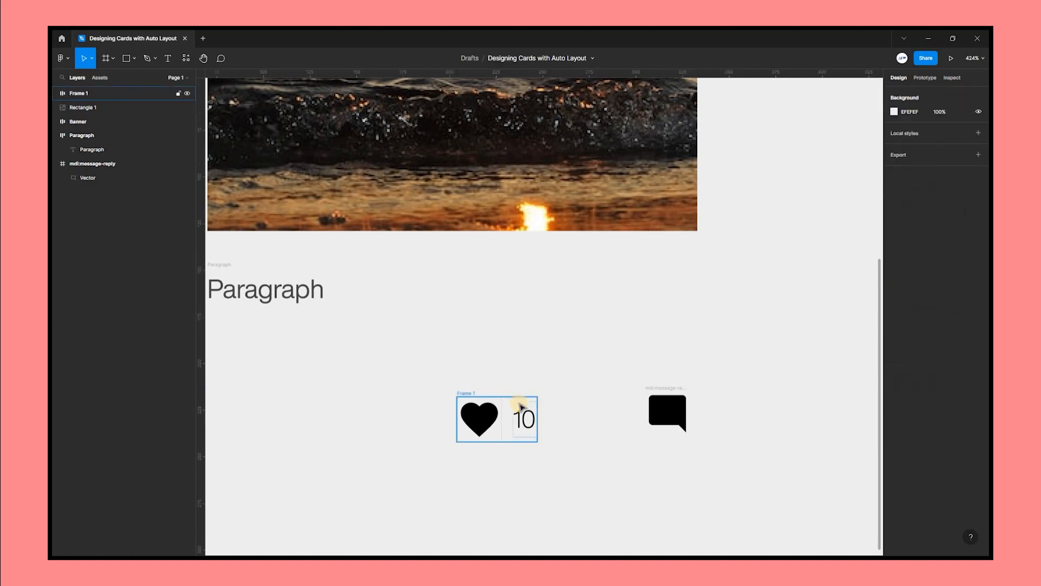
double_click(470, 393)
type("heart")
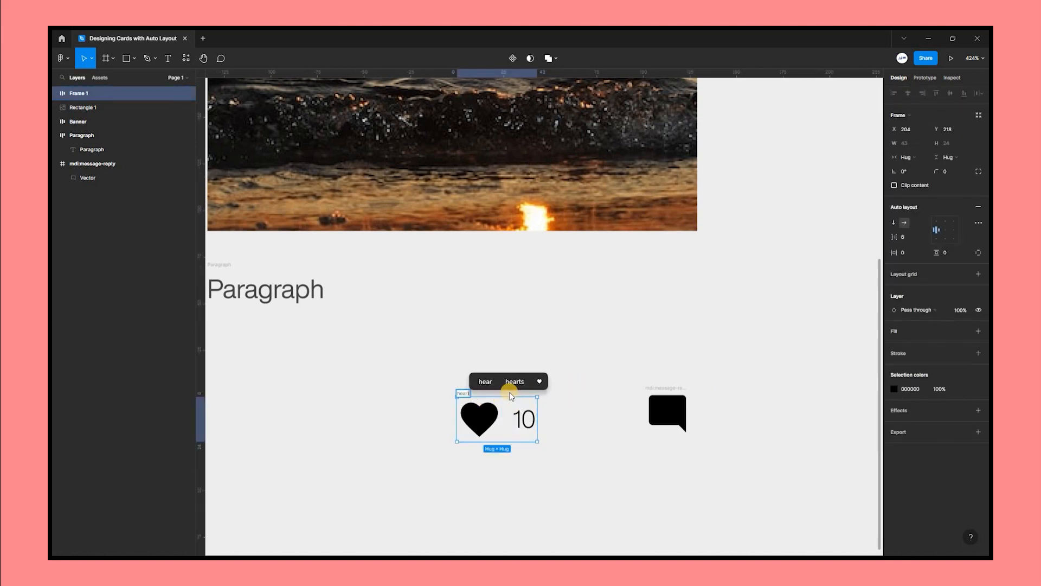
key("Return")
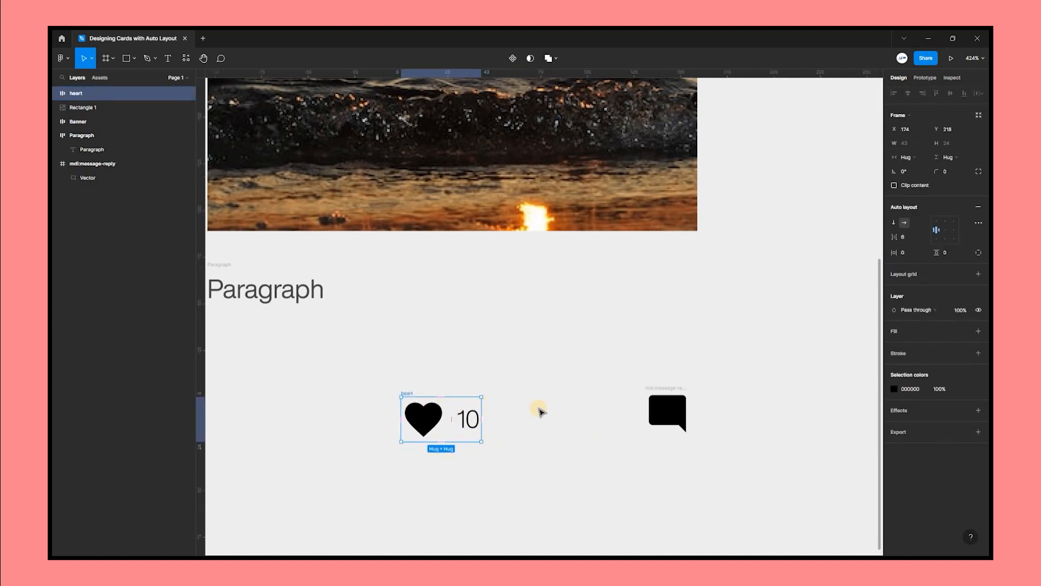
Duplicate the heart frame beside it and replace the copy's heart icon with the message icon.
key("ctrl+d")
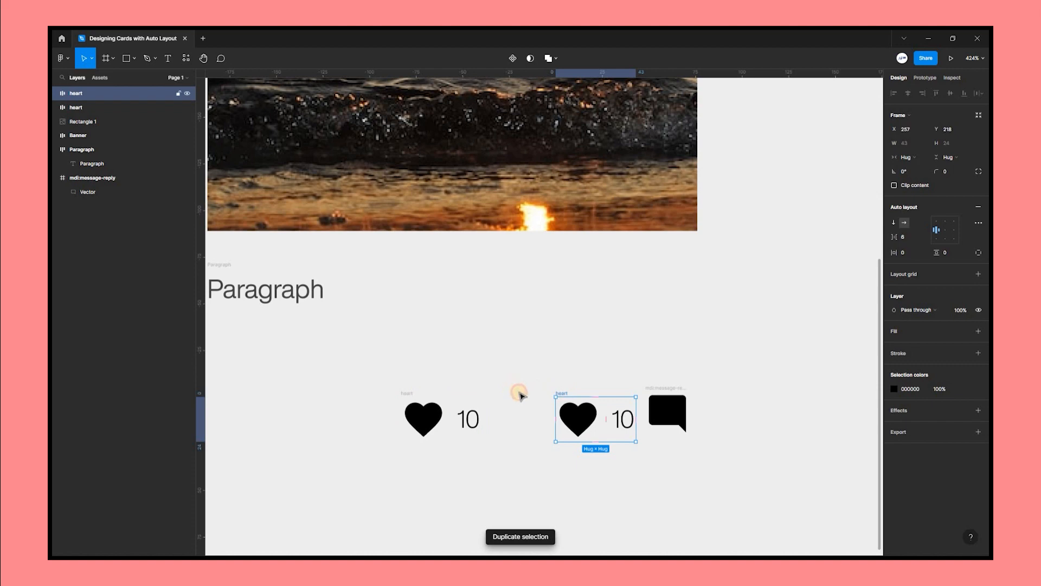
left_click_drag(562, 394, 520, 393)
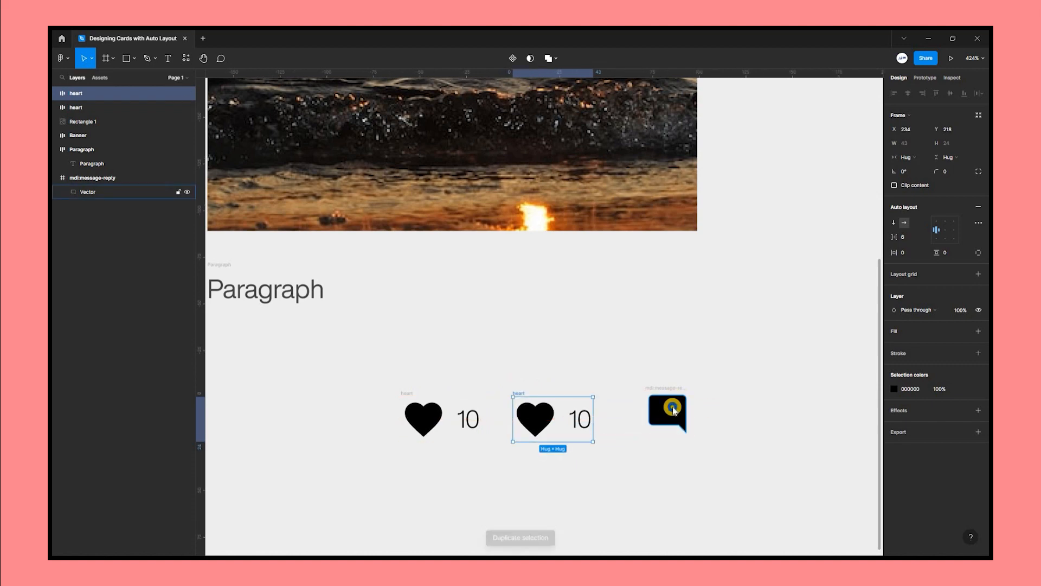
left_click(673, 410)
right_click(673, 410)
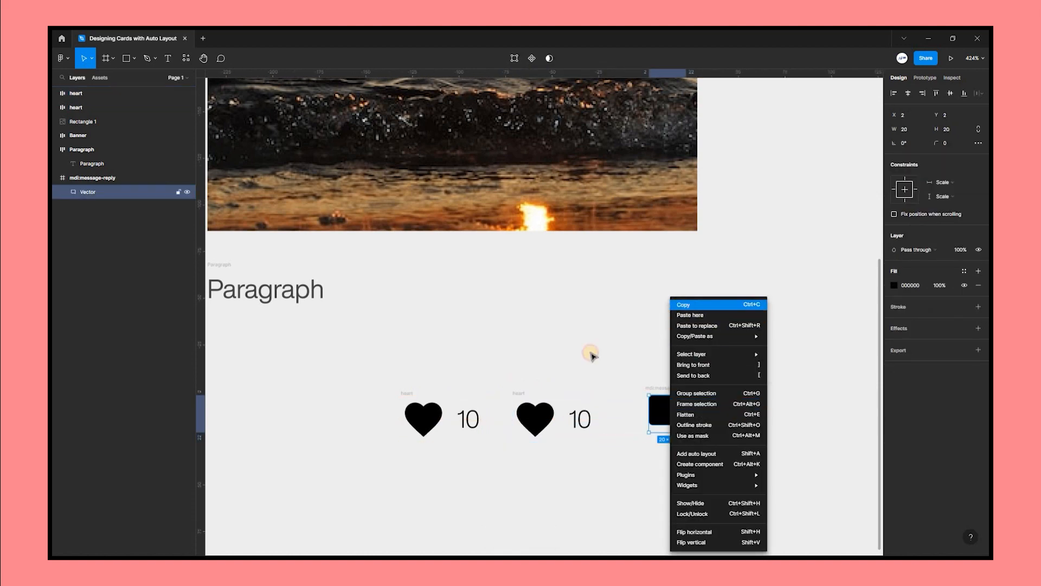
left_click(540, 421)
double_click(540, 423)
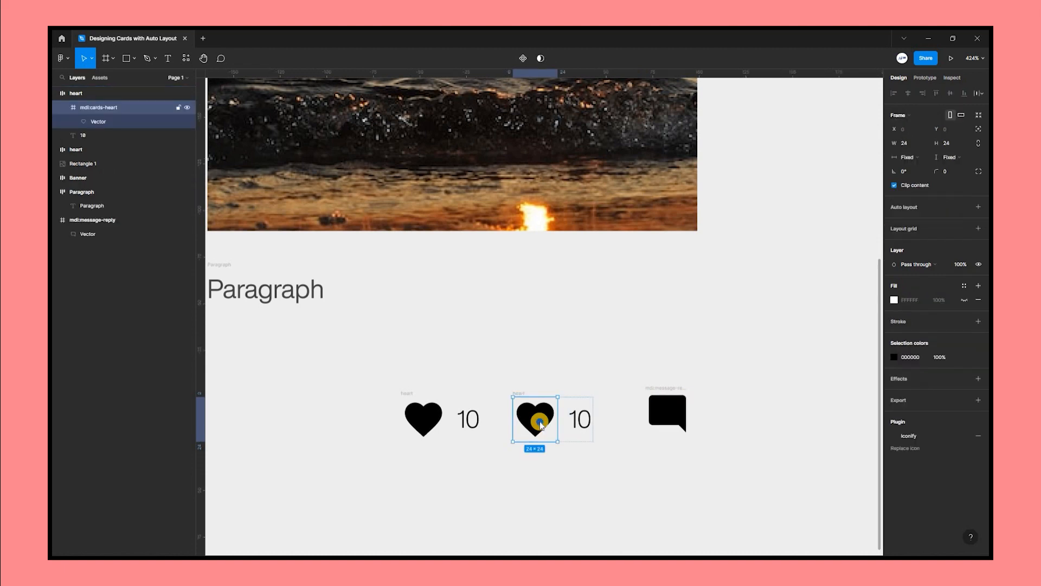
right_click(535, 422)
left_click(548, 425)
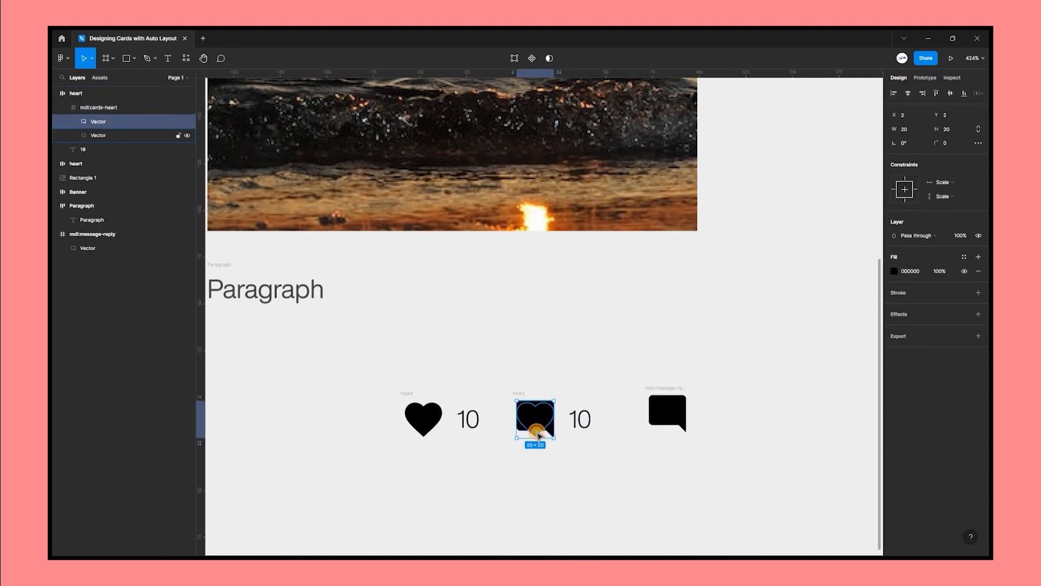
left_click(539, 434)
key("Delete")
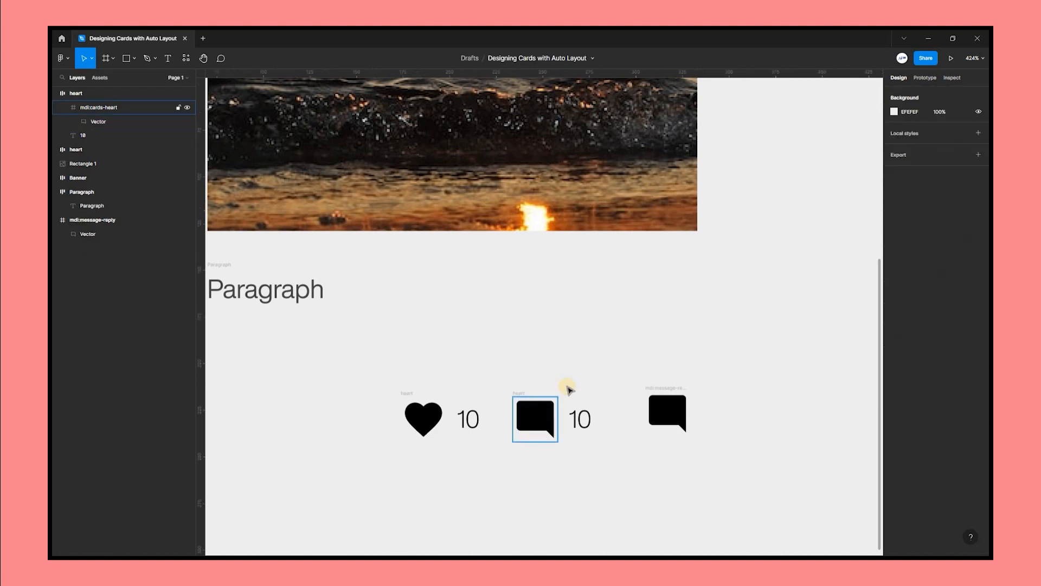
Delete the leftover message icon and change the second count label to 12.
key("Delete")
double_click(582, 418)
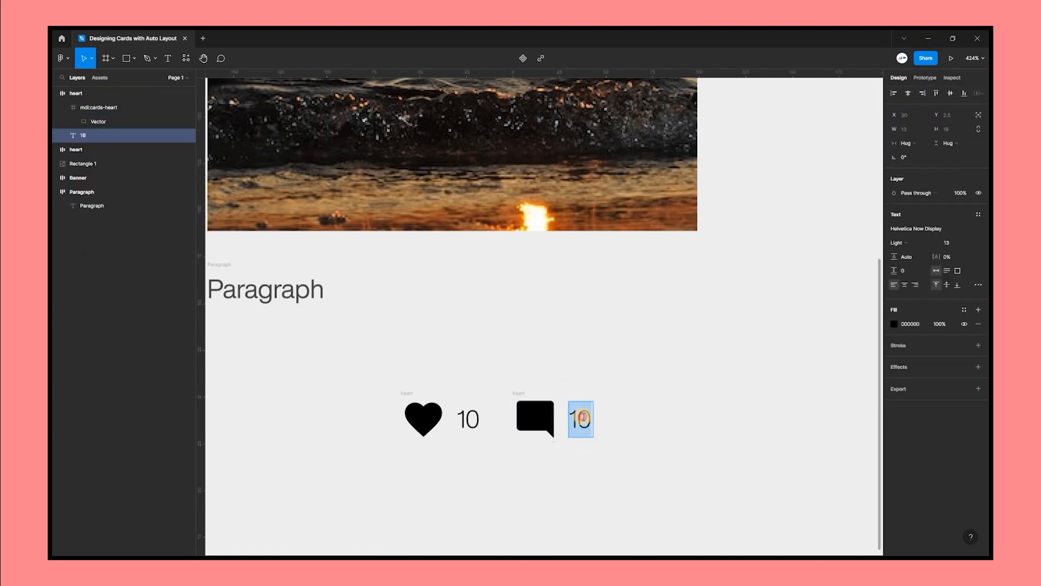
left_click(584, 415)
type("2")
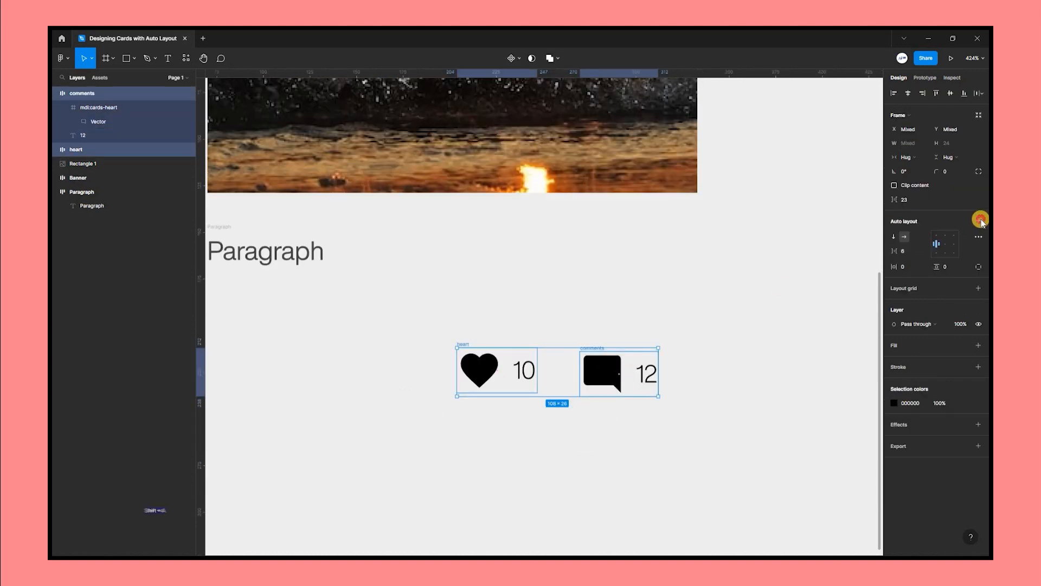
Wrap the heart and comments frames in an auto layout frame named socials.
key("shift+a")
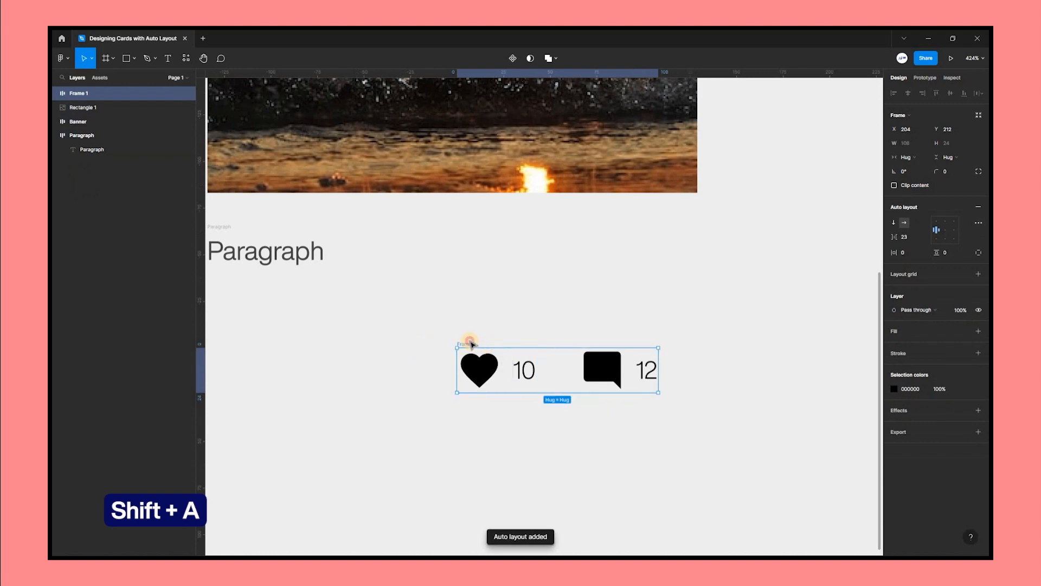
double_click(472, 344)
type("socia")
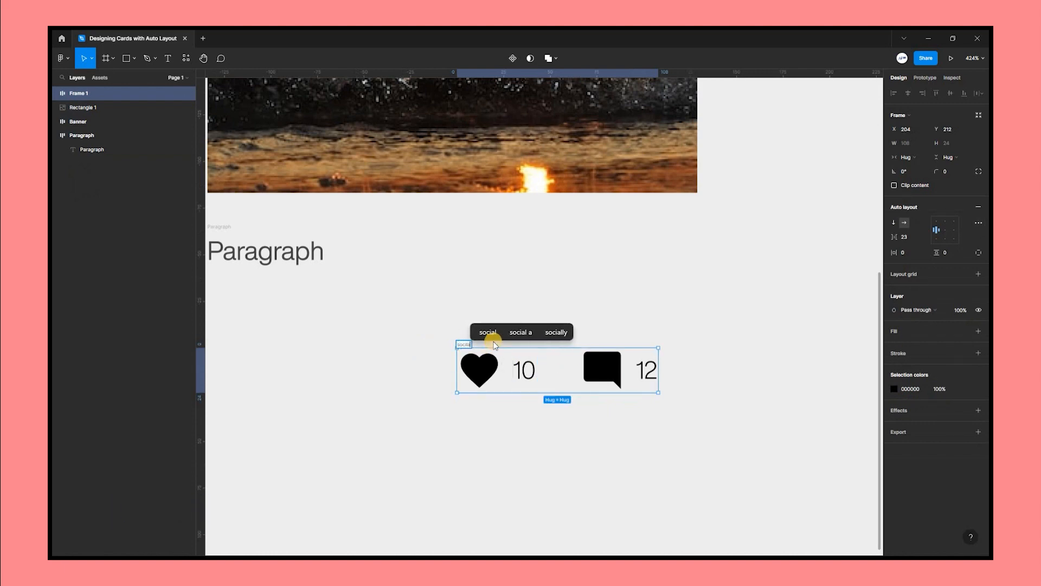
type("ls")
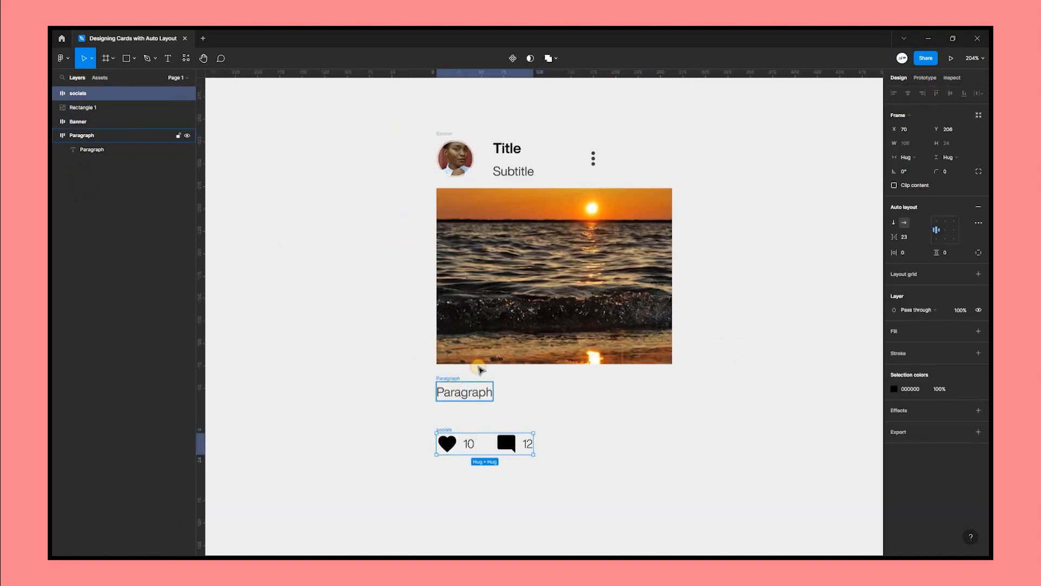
Select all card elements and wrap them together in a vertical auto layout frame.
key("ctrl+a")
right_click(625, 203)
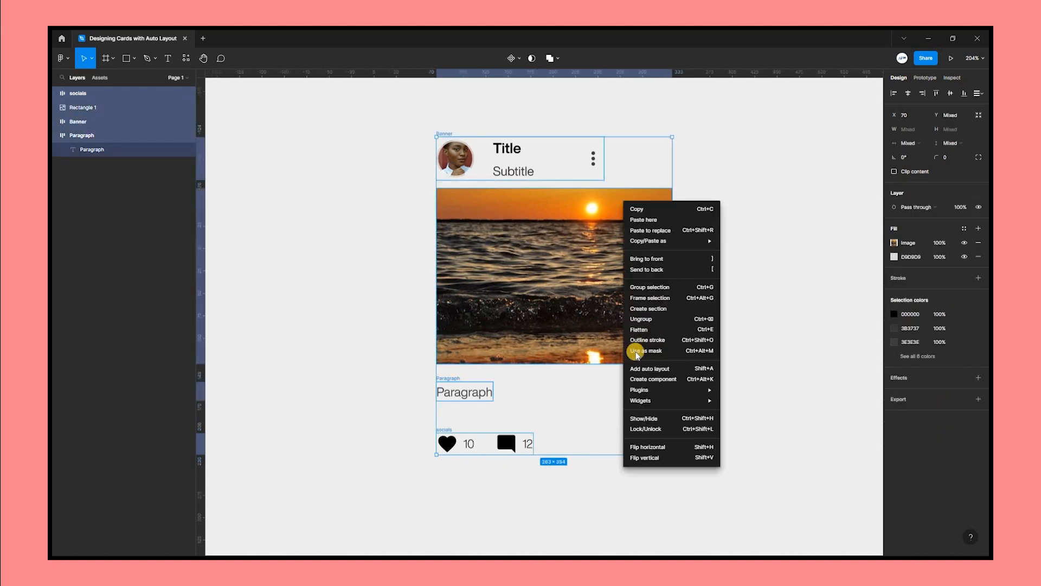
key("shift+a")
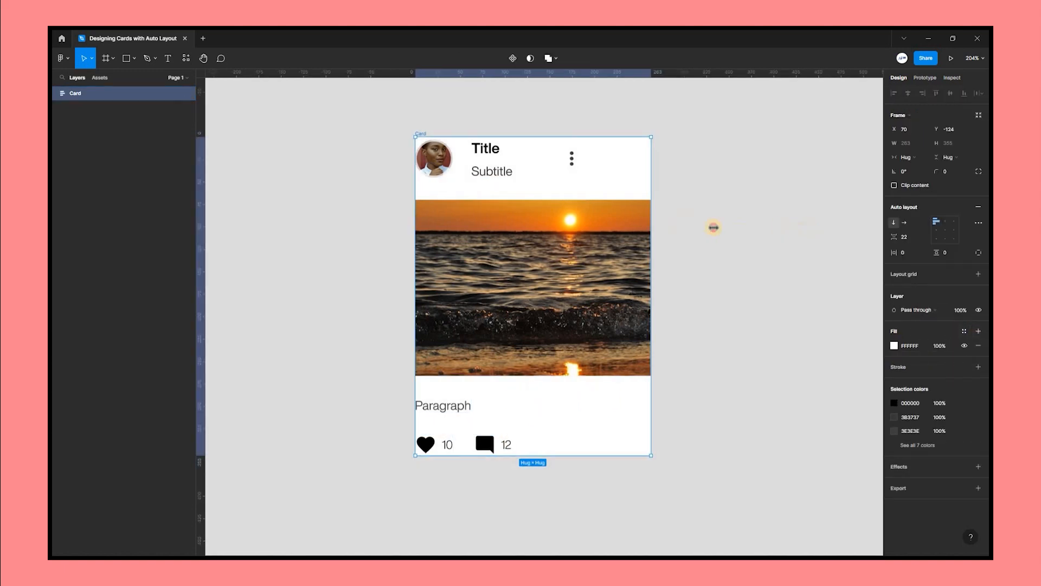
Widen the card frame to about 411 px.
left_click_drag(714, 226, 782, 234)
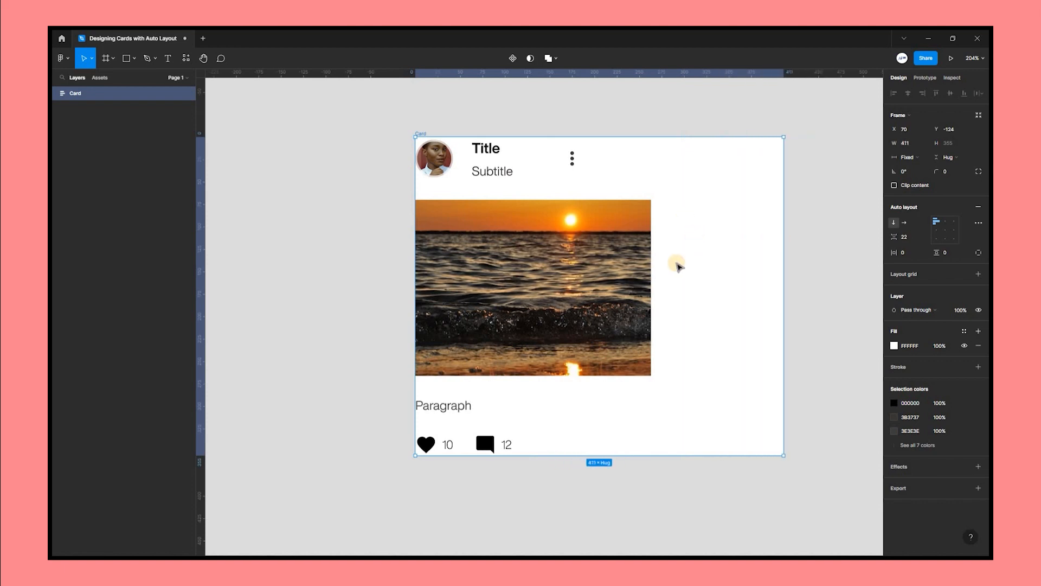
Set the Banner frame's horizontal resizing to Fill container.
scroll(800, 223, "right", 1)
left_click(491, 166)
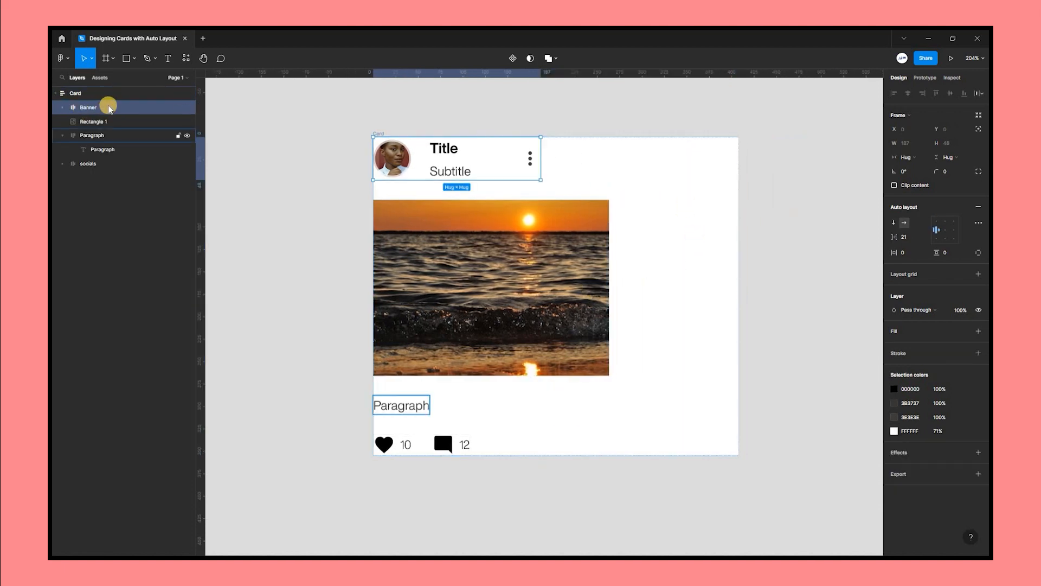
left_click(922, 157)
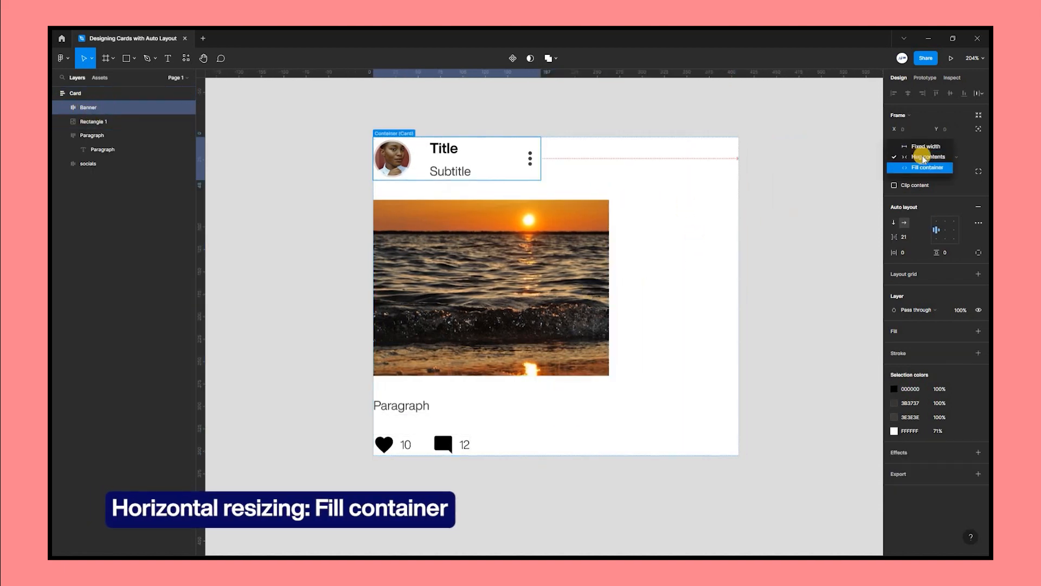
left_click(922, 168)
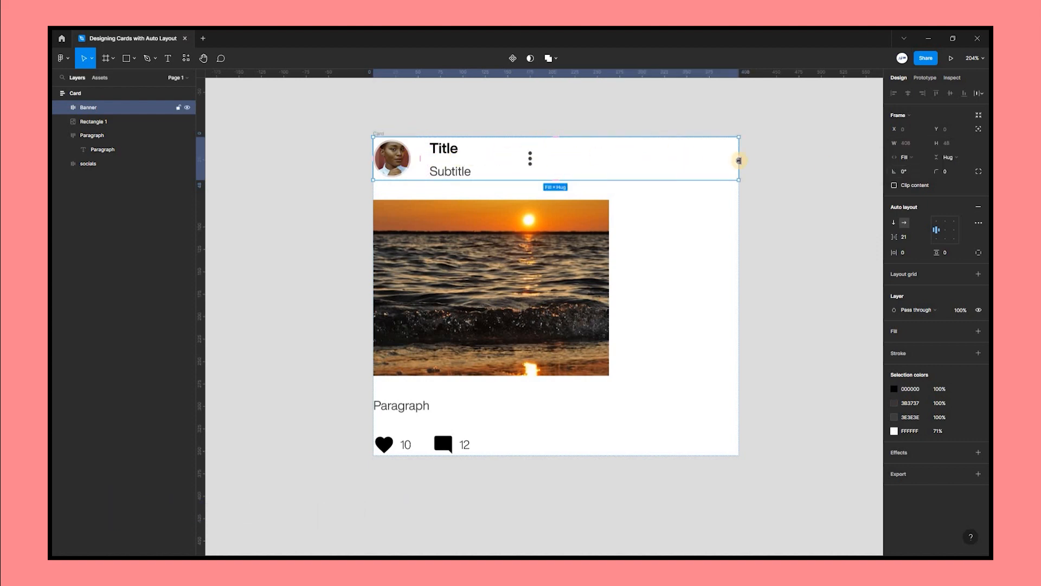
Set the title icon frame inside the banner to Fill container horizontally.
left_click(529, 157)
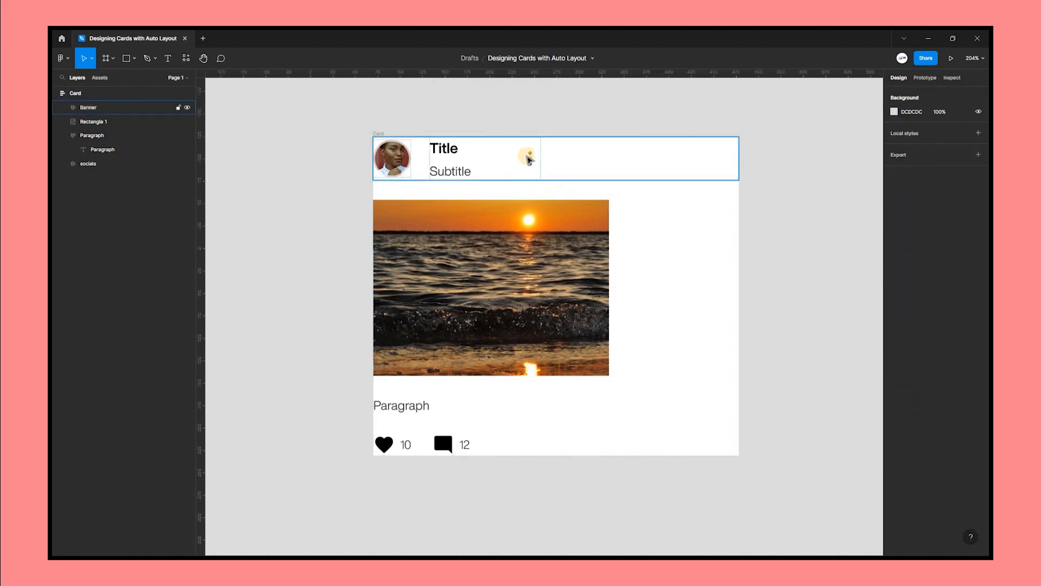
left_click(906, 157)
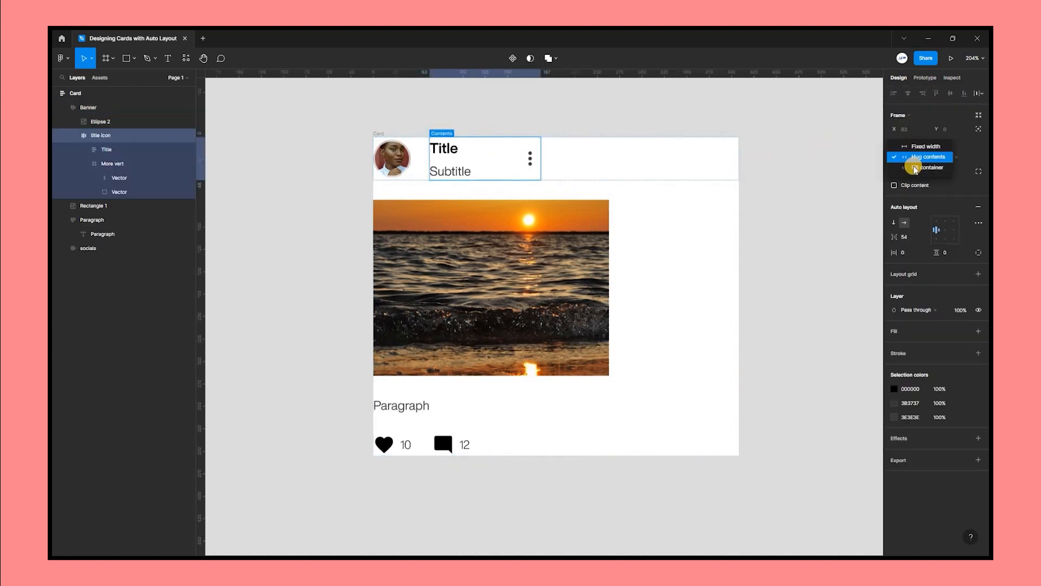
left_click(922, 167)
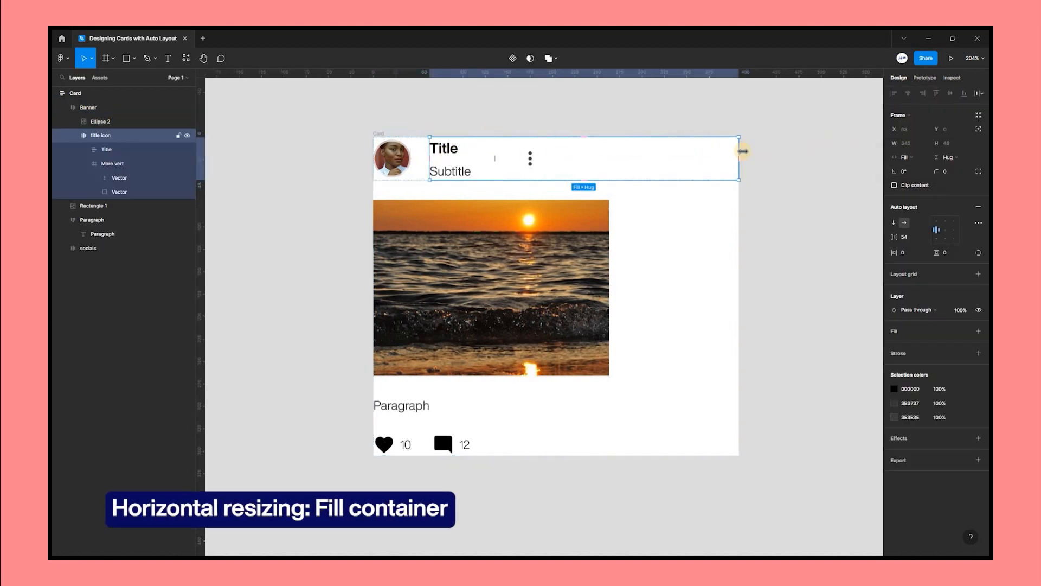
Set the Title text frame's horizontal resizing to Fill container.
left_click(108, 150)
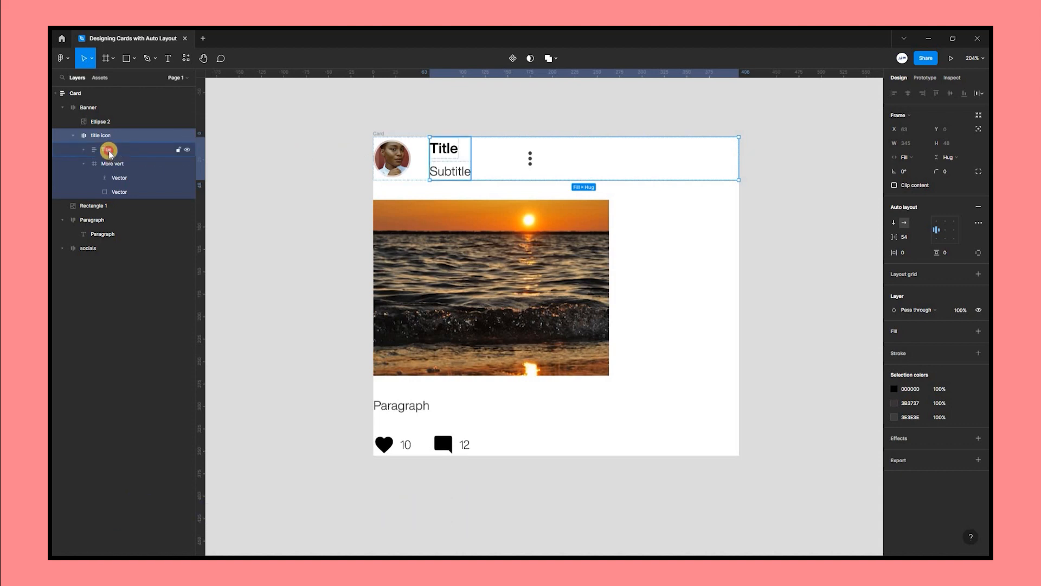
left_click(434, 151)
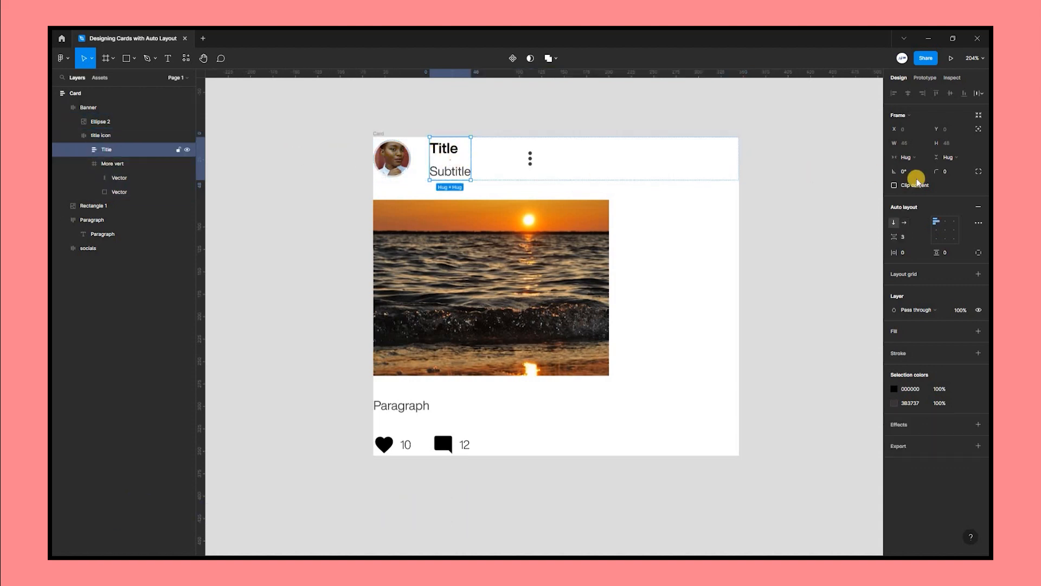
left_click(924, 160)
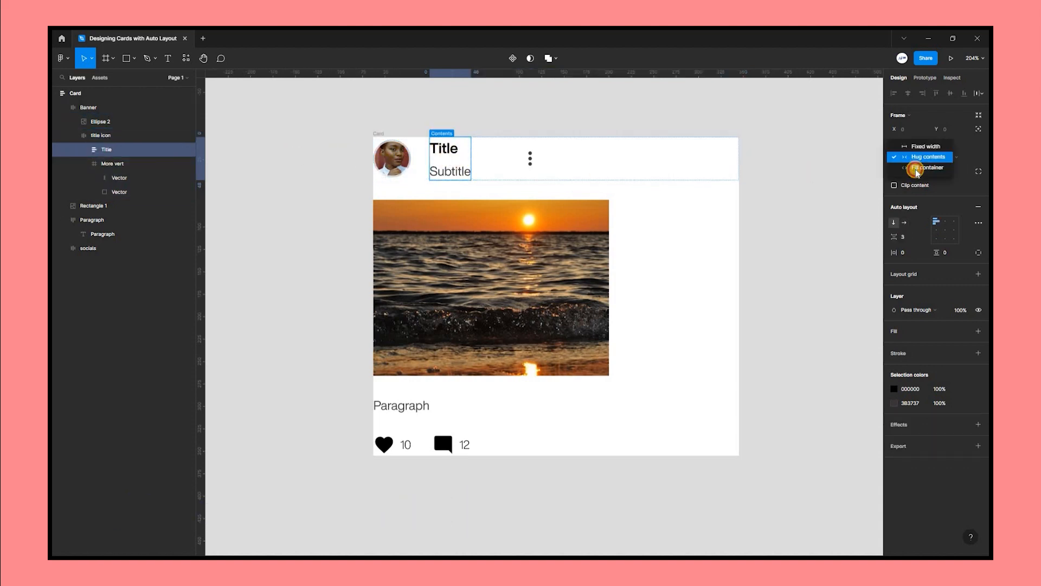
left_click(922, 167)
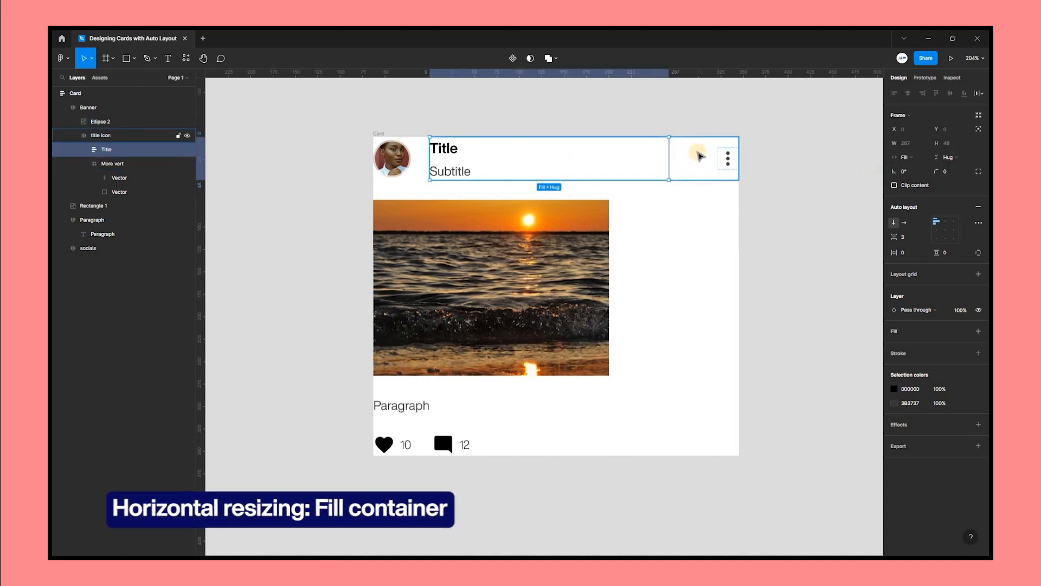
key("Escape")
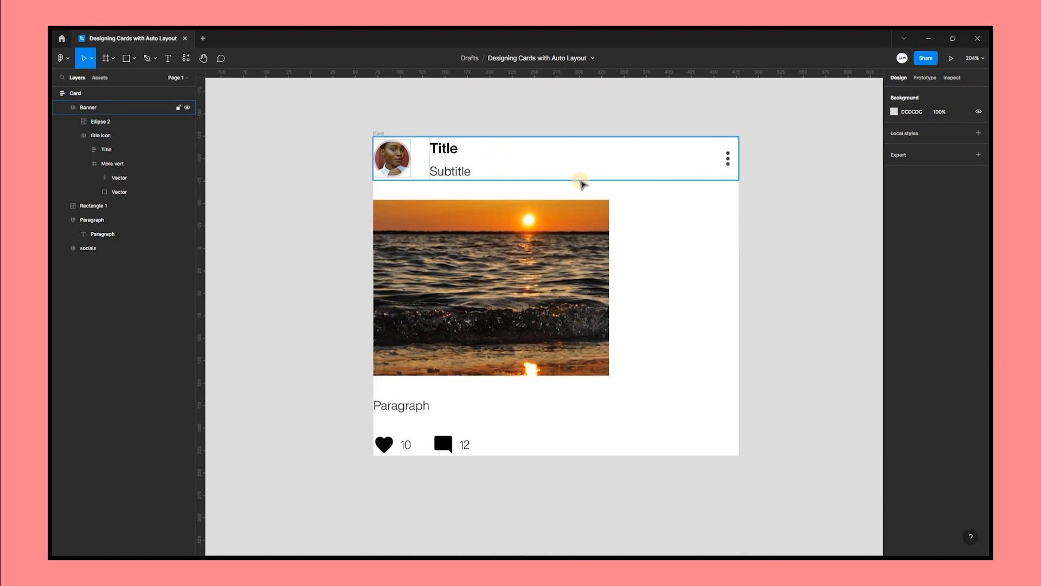
Adjust the Banner frame's spacing between items.
left_click(581, 179)
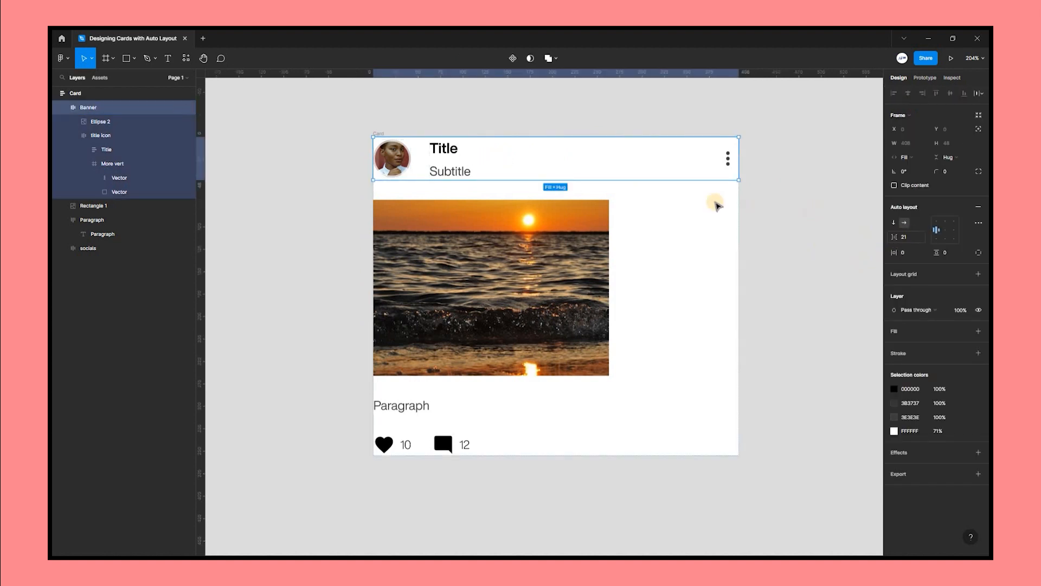
left_click_drag(895, 236, 872, 237)
double_click(640, 163)
left_click(800, 227)
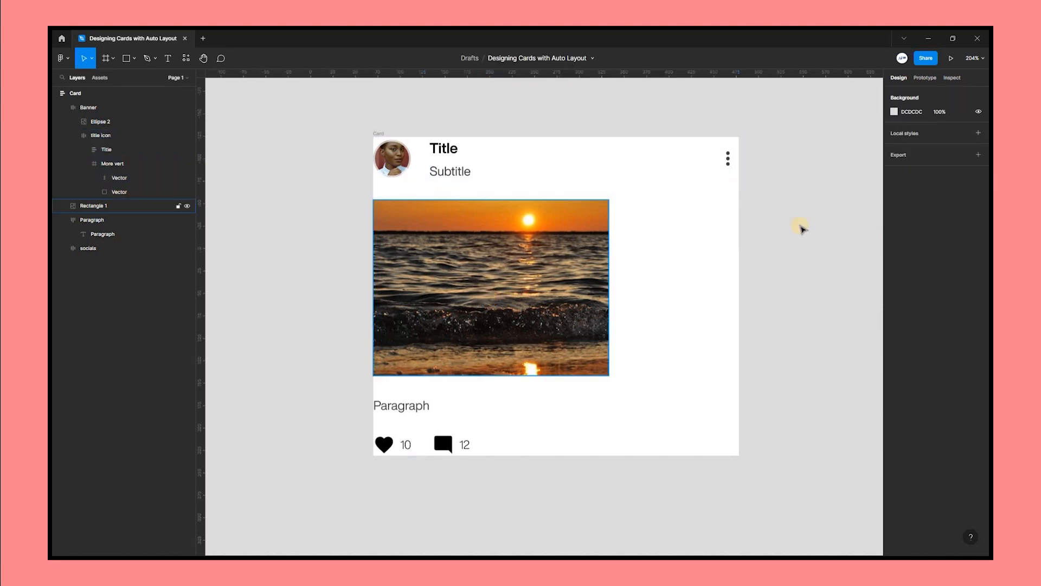
Set the image rectangle's horizontal resizing to Fill container.
scroll(482, 218, "down", 1)
left_click(470, 245)
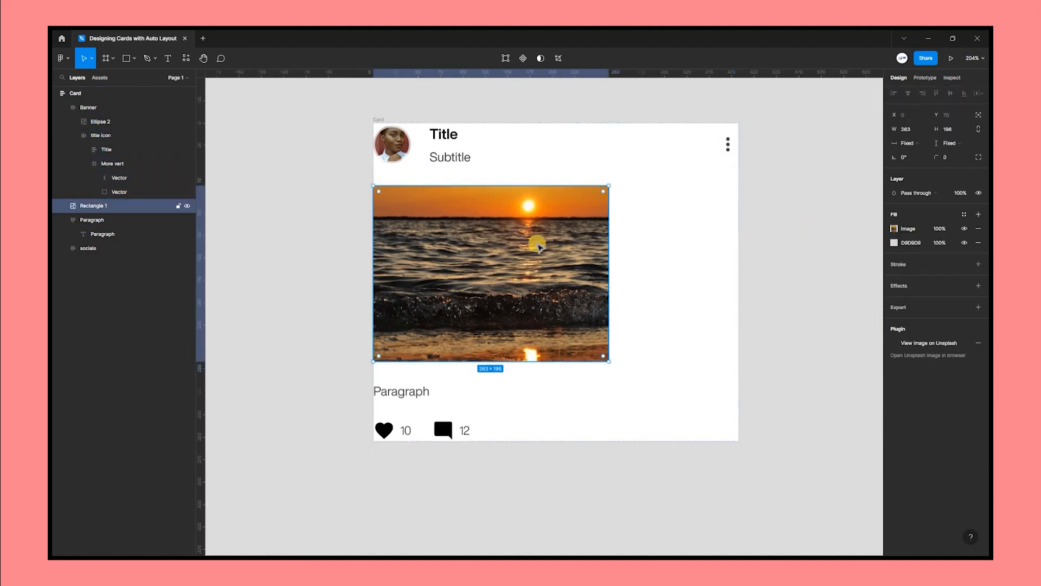
left_click(931, 141)
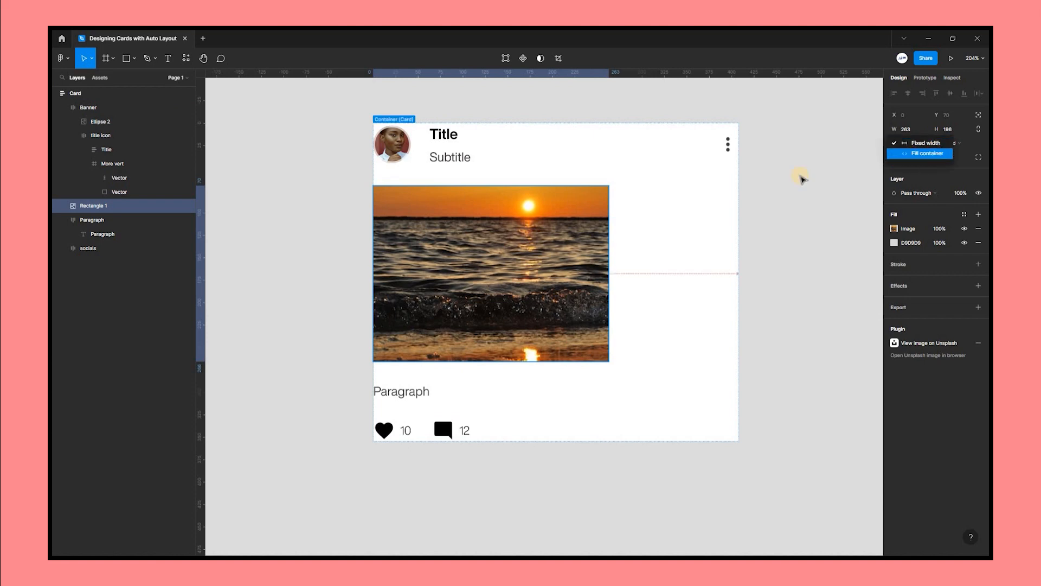
key("Return")
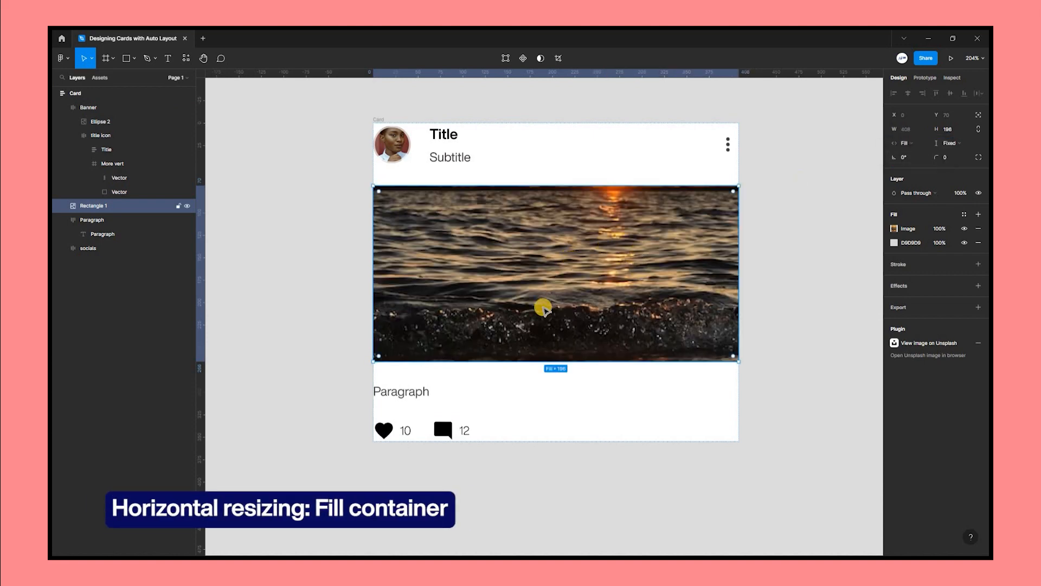
Set the image's height to Fill container and extend the card's height to about 427 px.
left_click(960, 144)
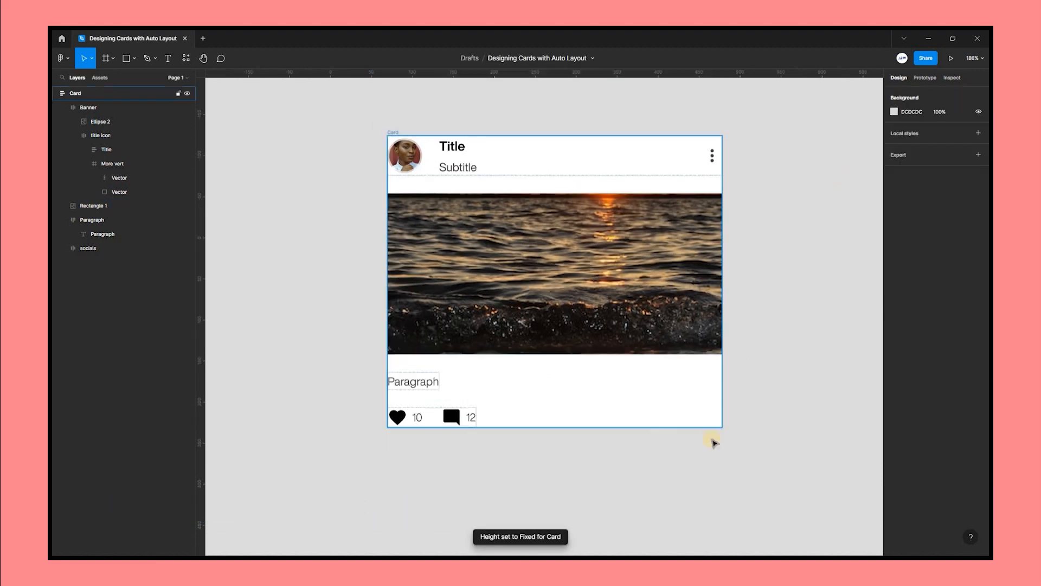
left_click(720, 423)
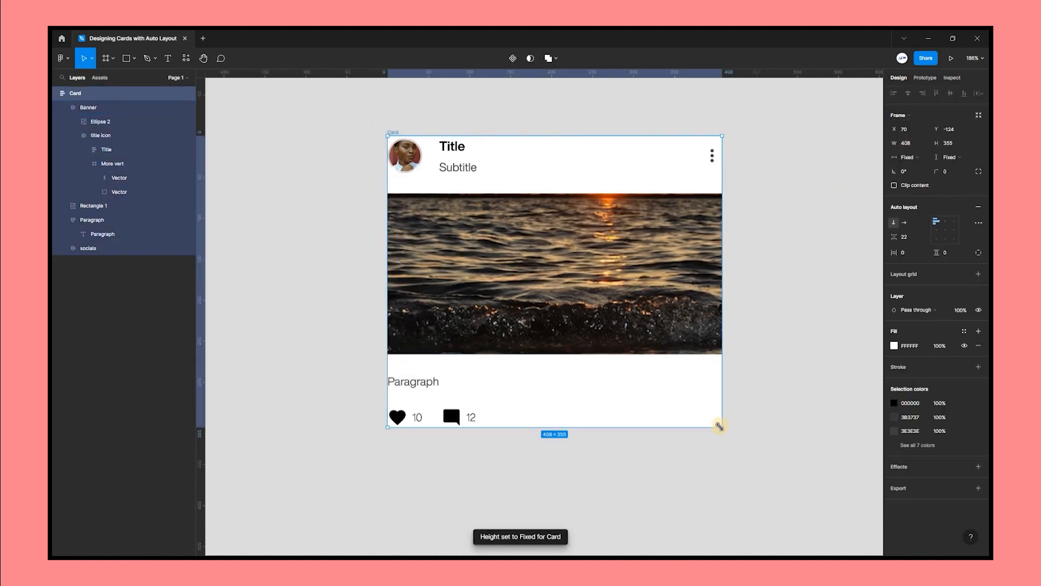
mouse_move(736, 504)
left_mouse_down()
mouse_move(728, 486)
mouse_move(736, 521)
mouse_move(727, 477)
mouse_move(724, 527)
mouse_move(723, 467)
mouse_move(736, 516)
left_mouse_up()
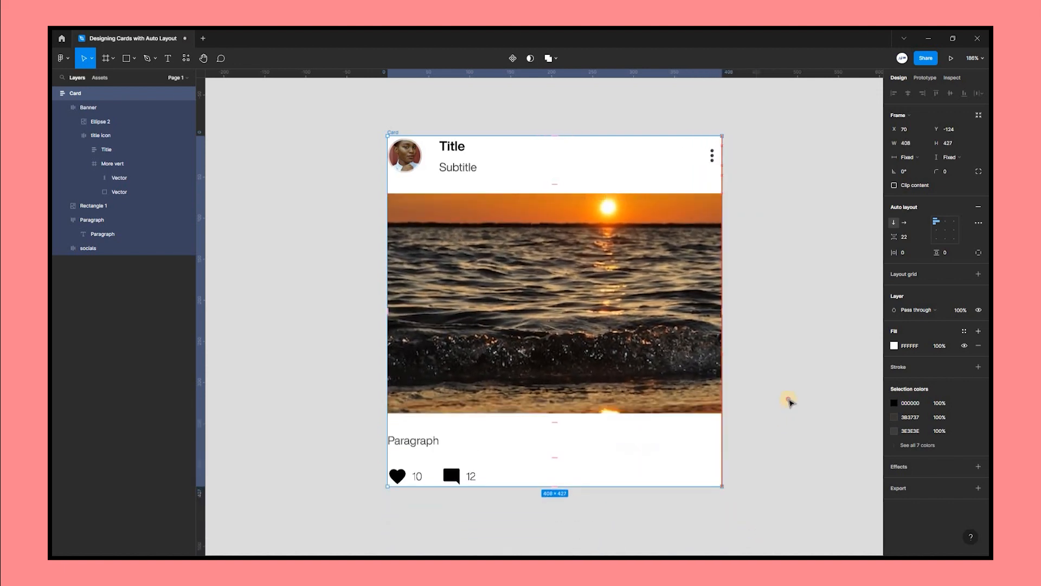
key("Escape")
Set the card's spacing between items to 0.
scroll(584, 331, "down", 1)
scroll(587, 326, "down", 1)
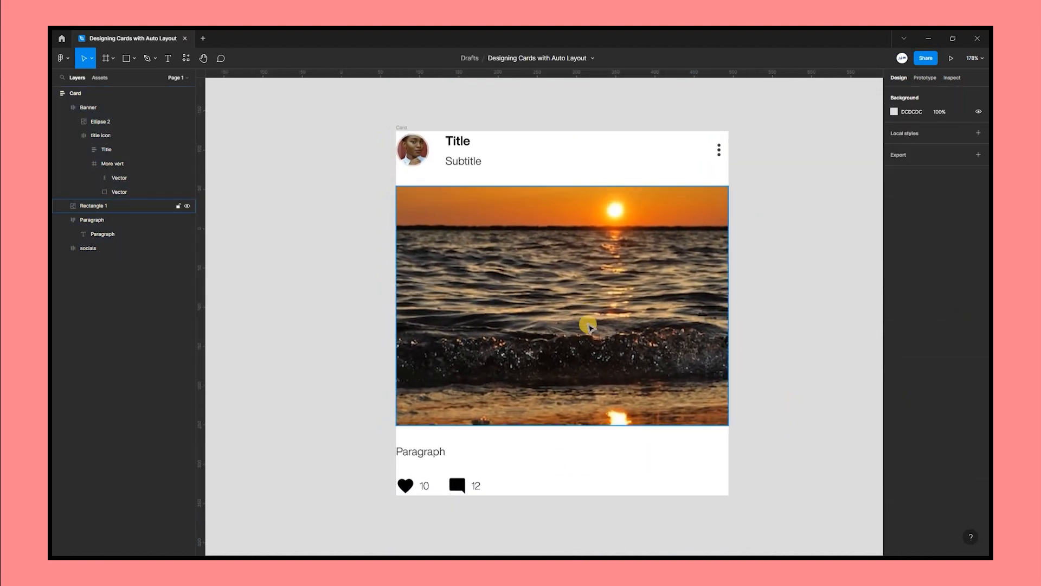
scroll(588, 327, "right", 1)
scroll(705, 336, "down", 2)
scroll(426, 129, "up", 1)
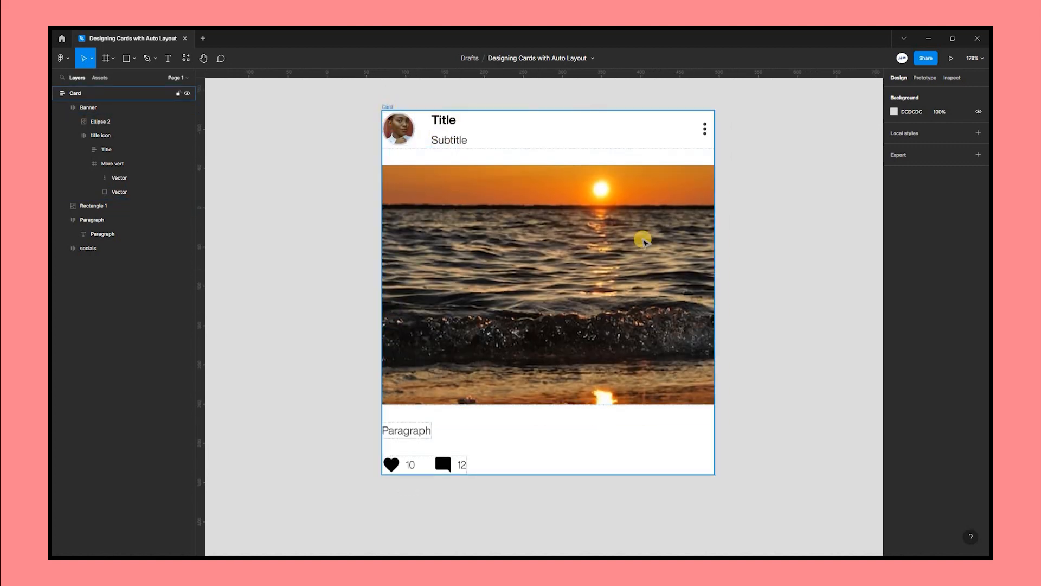
left_click(643, 239)
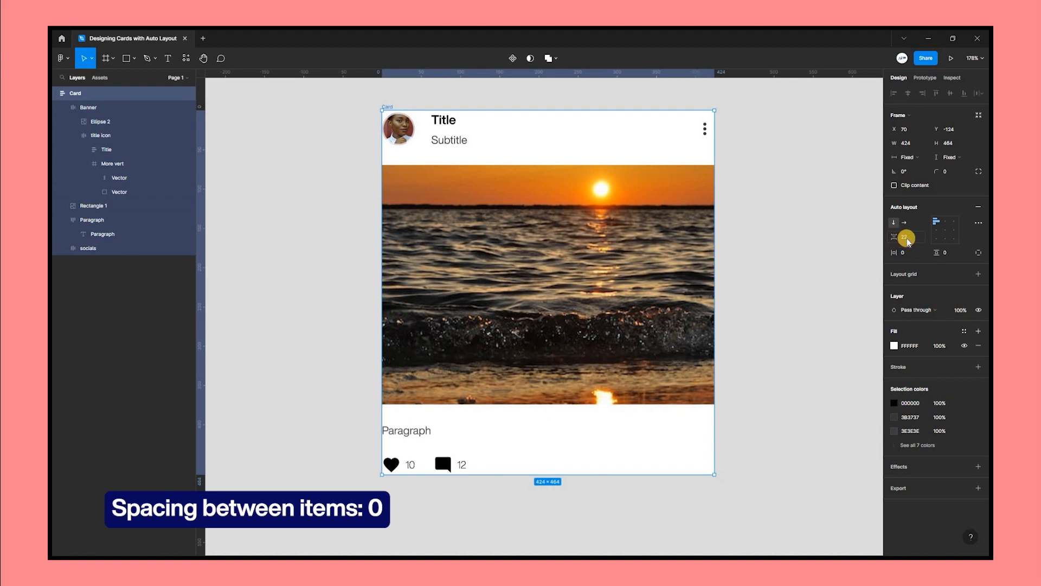
left_click(906, 240)
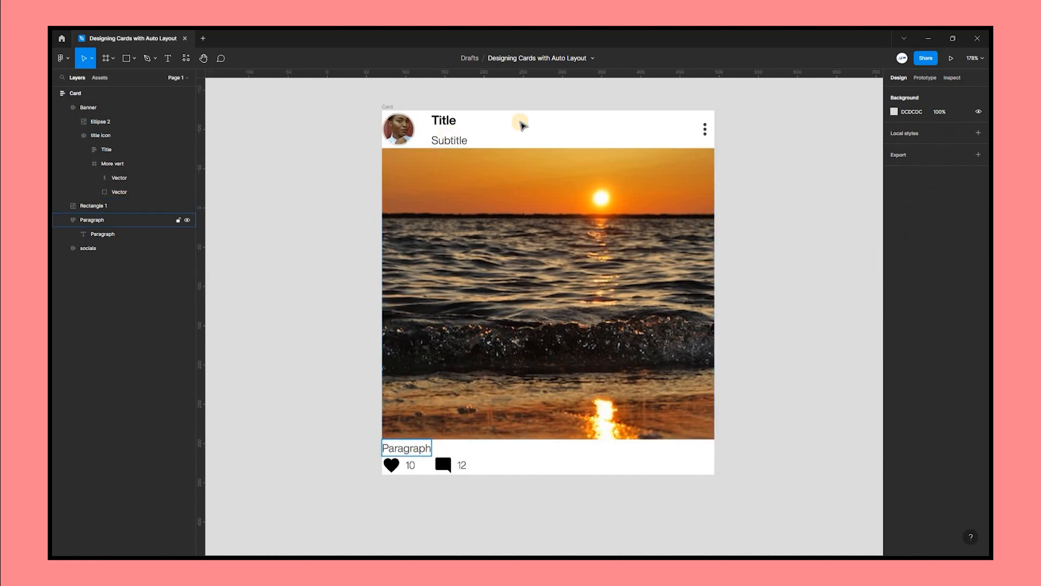
key("Tab")
Set the Paragraph frame's horizontal resizing to Fill container.
scroll(483, 461, "down", 1)
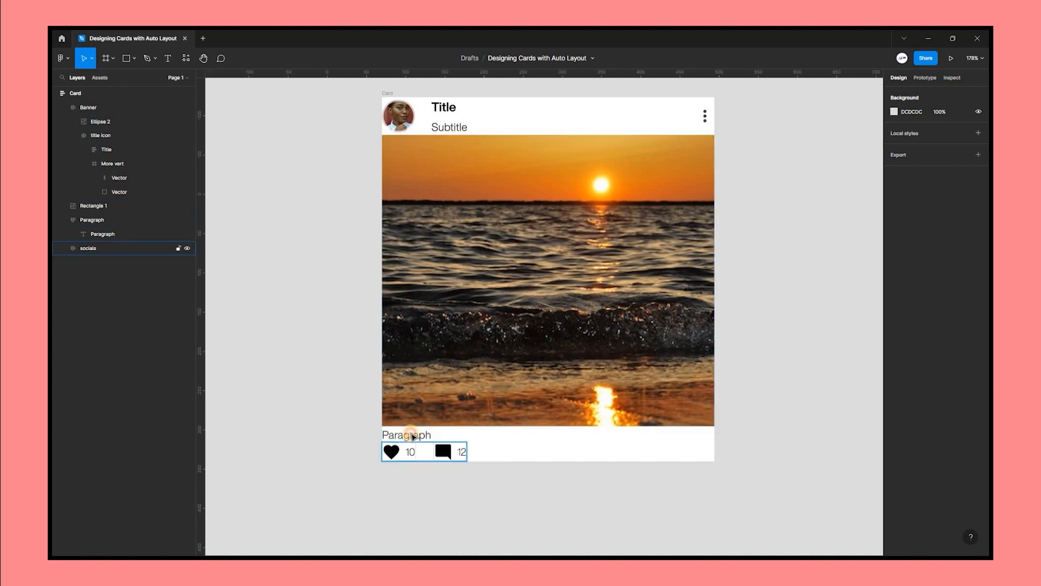
left_click(72, 218)
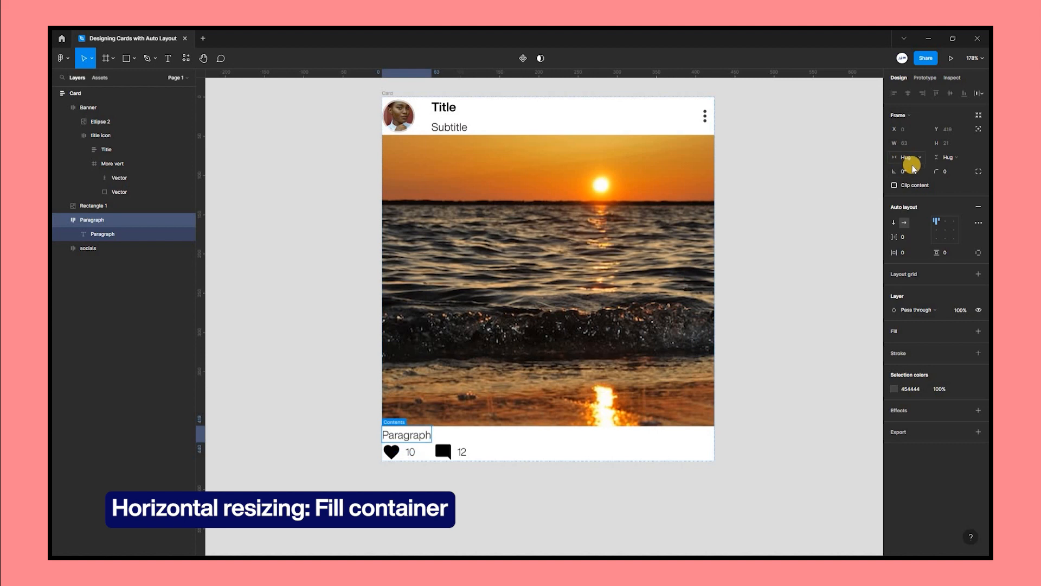
left_click(916, 157)
Set the socials frame's horizontal resizing to Fill container and align its contents to the right.
left_click(442, 413)
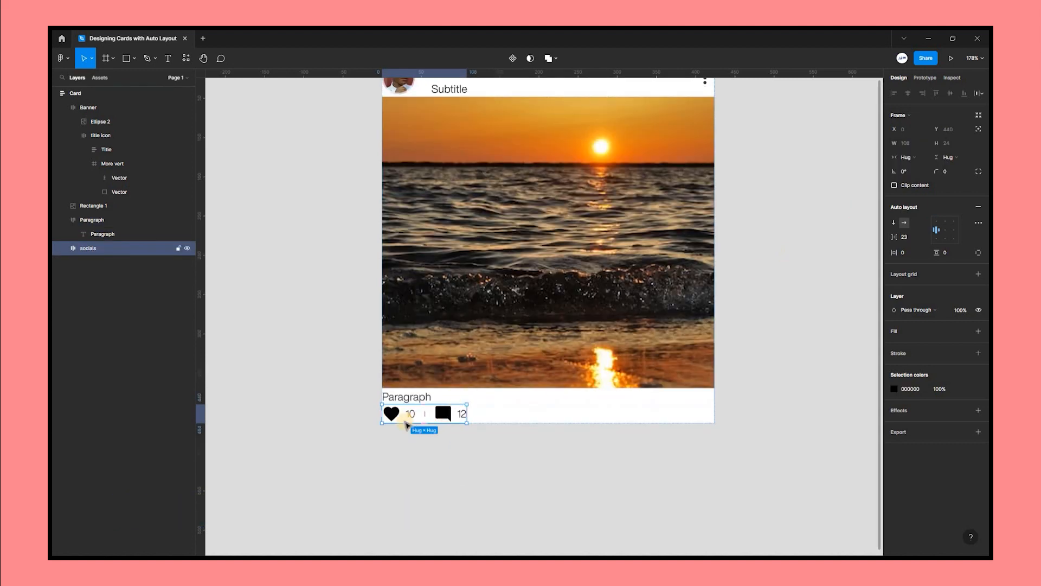
left_click(912, 158)
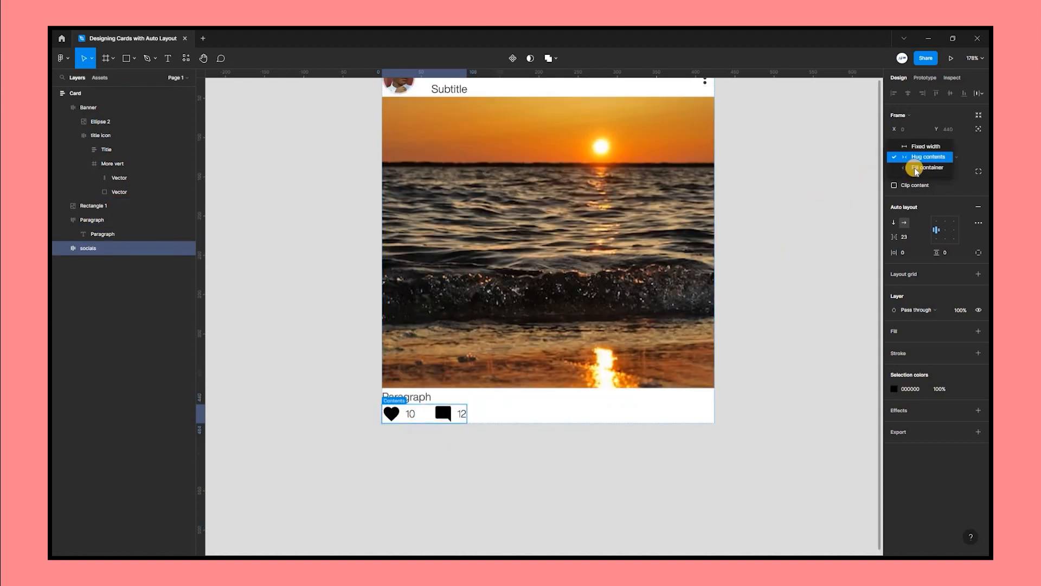
left_click(916, 165)
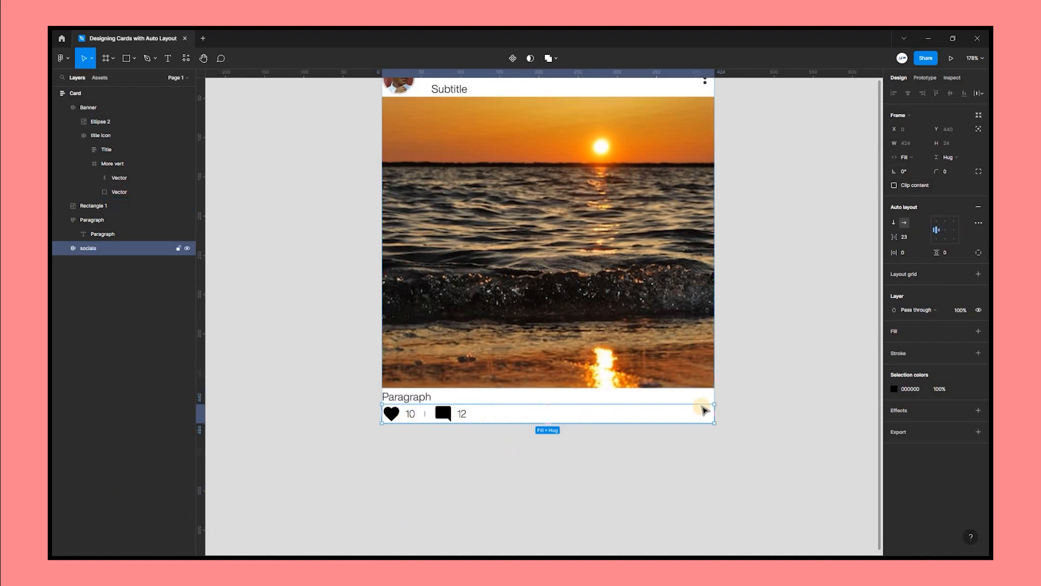
left_click(954, 231)
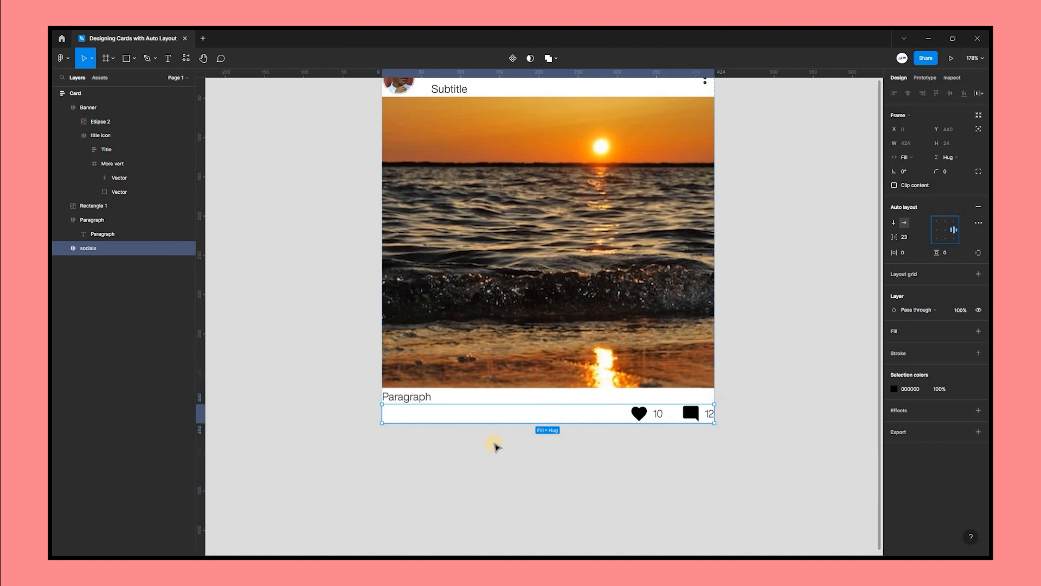
left_click(494, 445)
Set the paragraph text layer's horizontal resizing to Fill container.
scroll(495, 445, "down", 1)
scroll(419, 403, "up", 1)
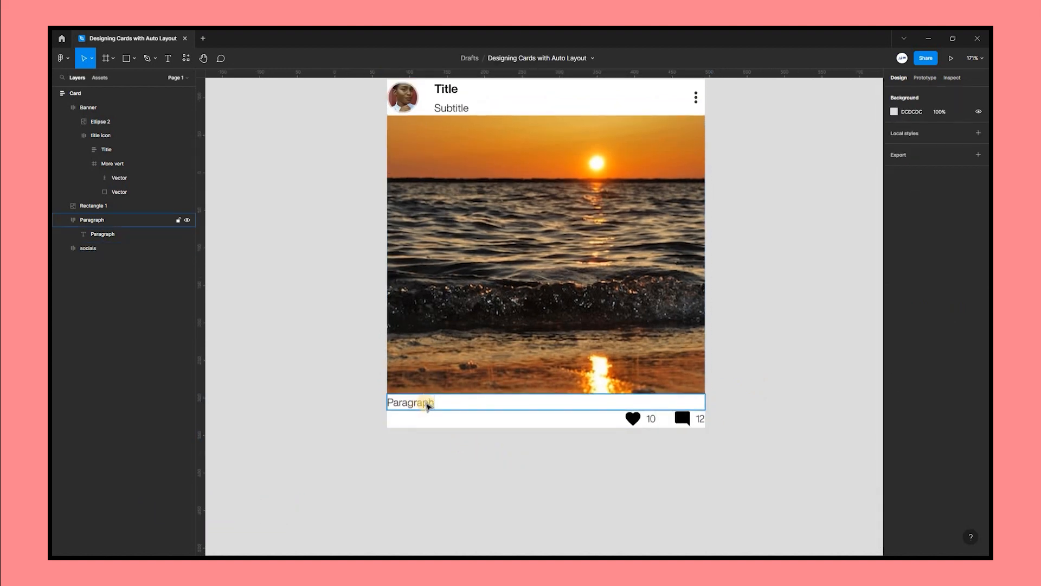
left_click(425, 405)
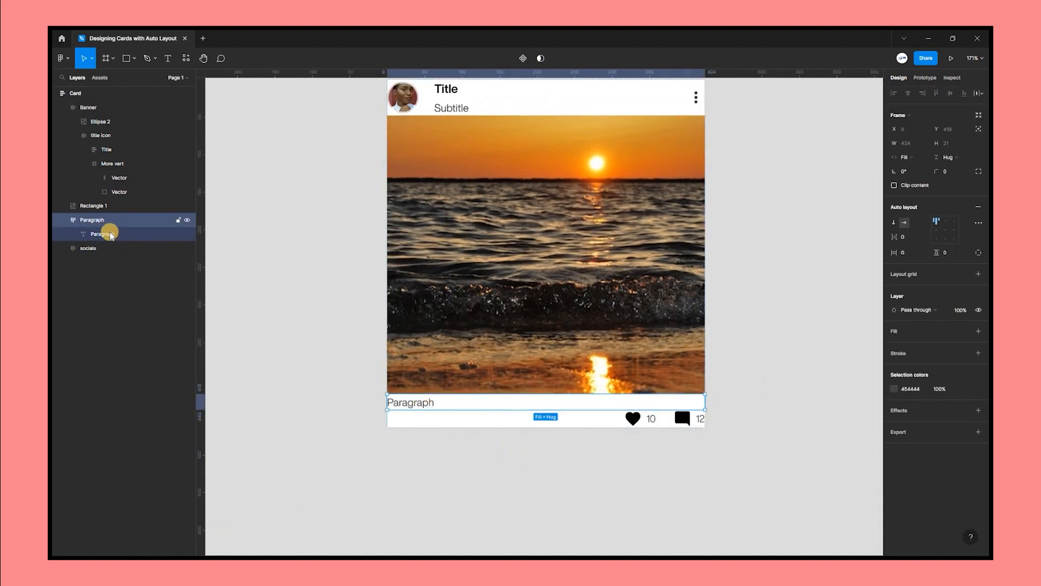
left_click(429, 407)
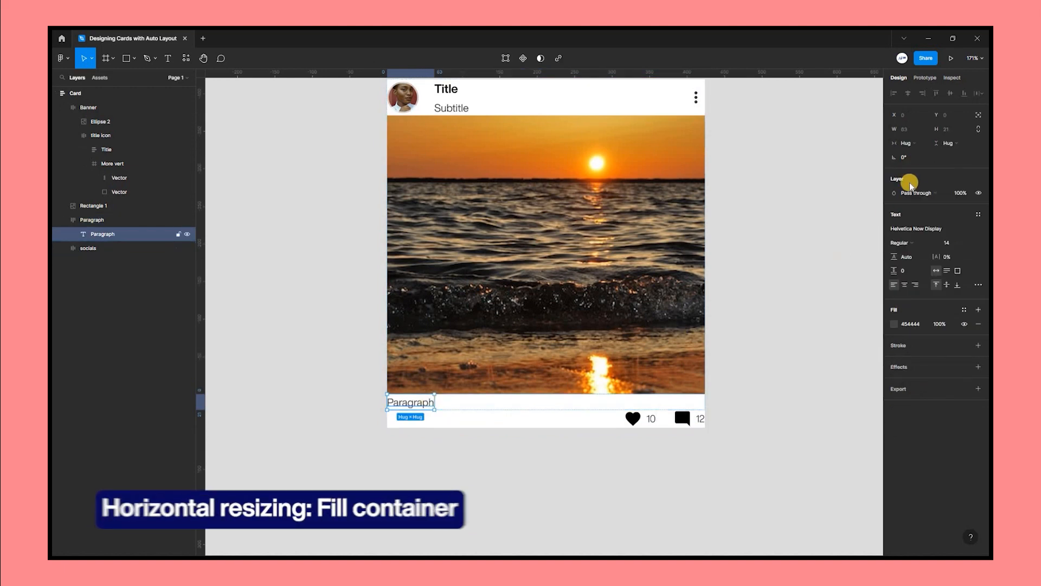
left_click(915, 144)
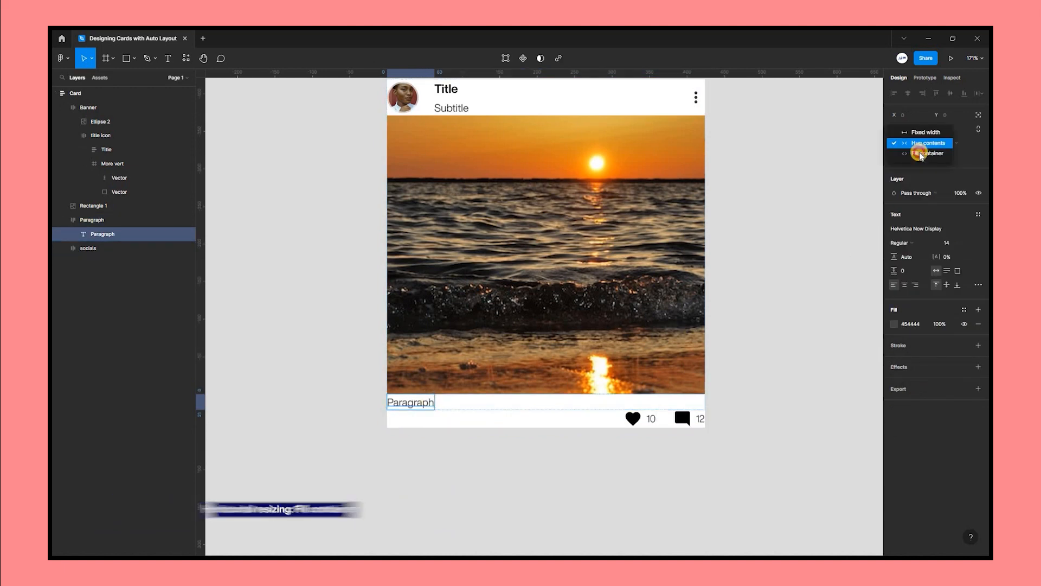
left_click(920, 155)
Fill the paragraph text with auto-generated placeholder text using the Lorem Ipsum plugin.
right_click(421, 404)
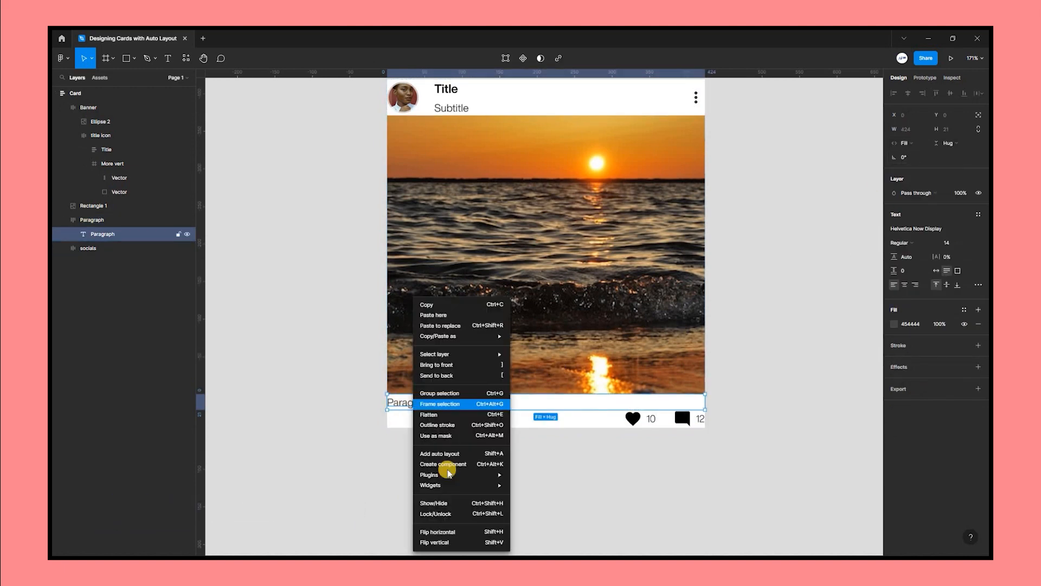
mouse_move(476, 474)
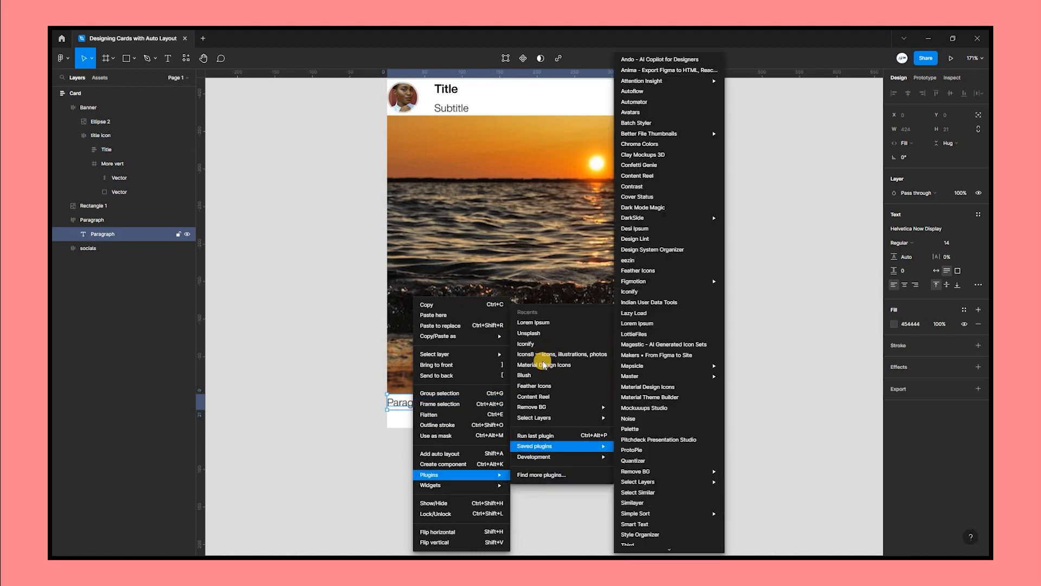
left_click(537, 323)
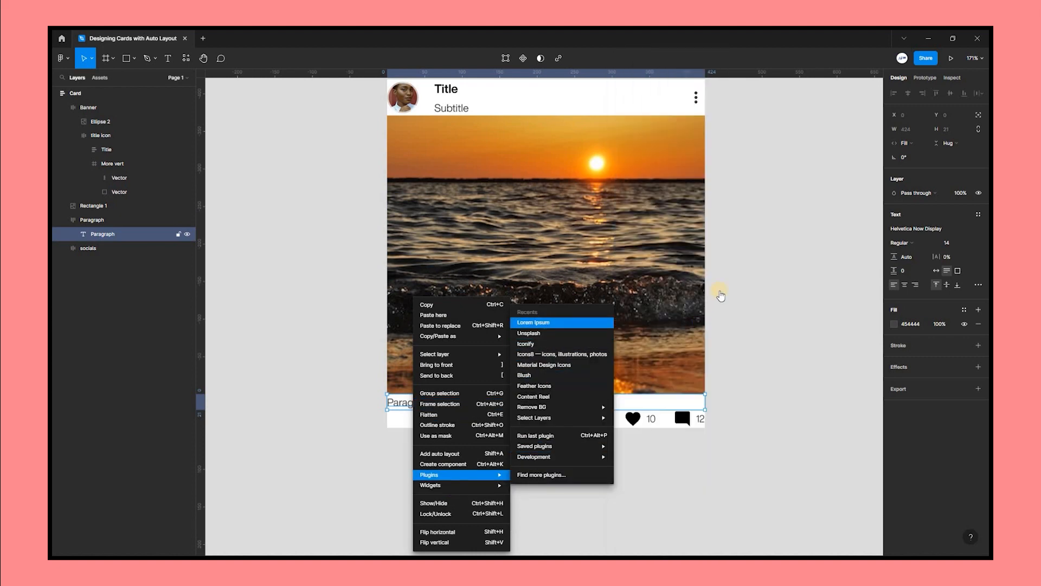
left_click(747, 298)
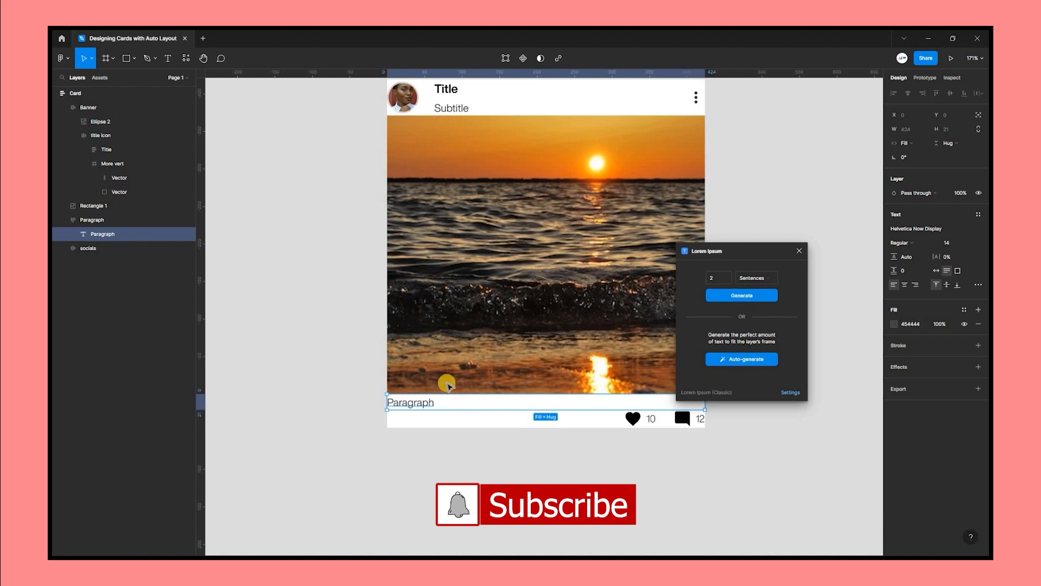
left_click(727, 369)
Resize the card to about 414 × 498 px.
scroll(727, 370, "up", 1)
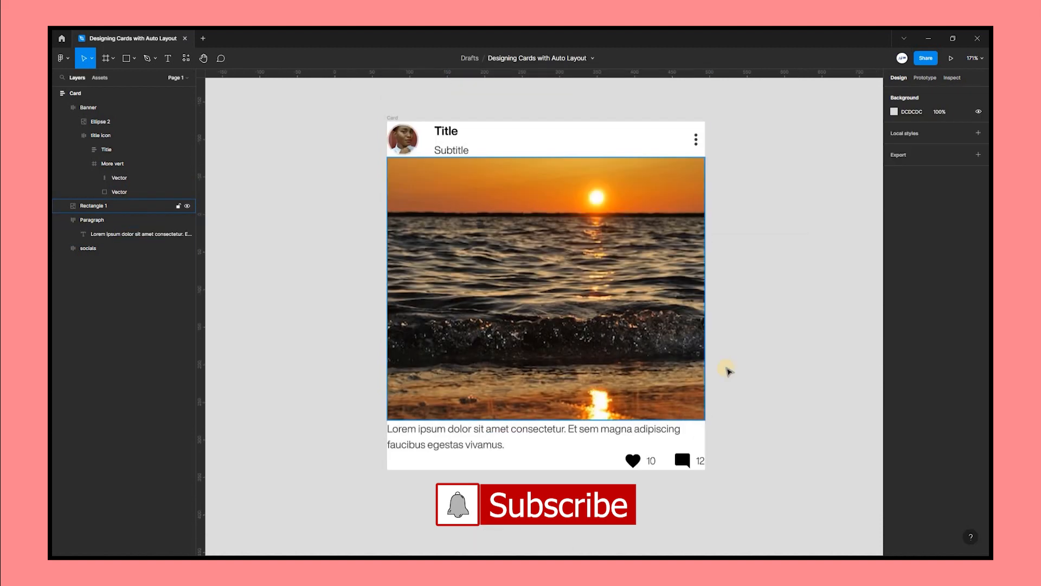
scroll(564, 360, "down", 1)
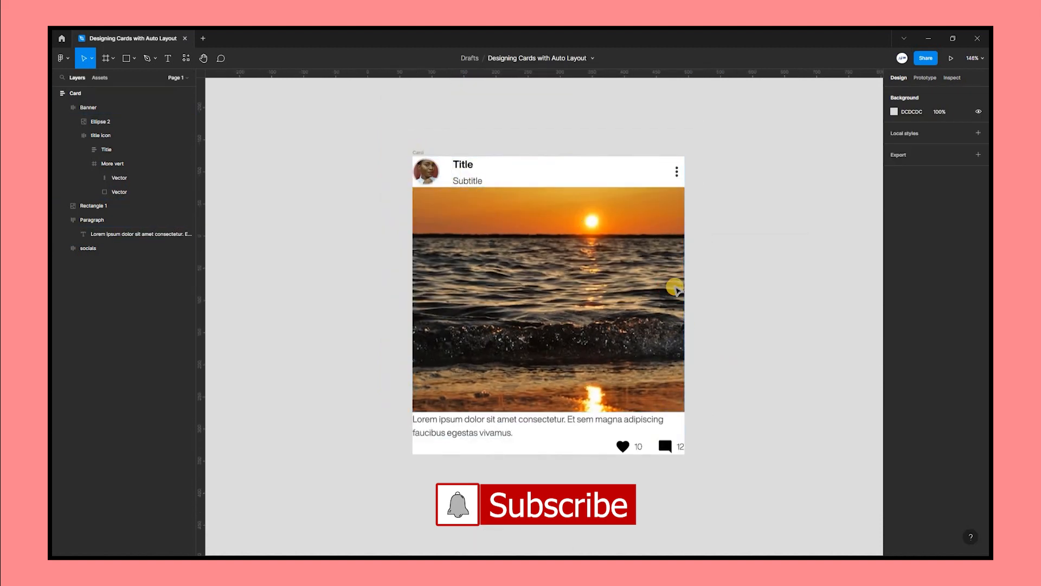
left_click(685, 313)
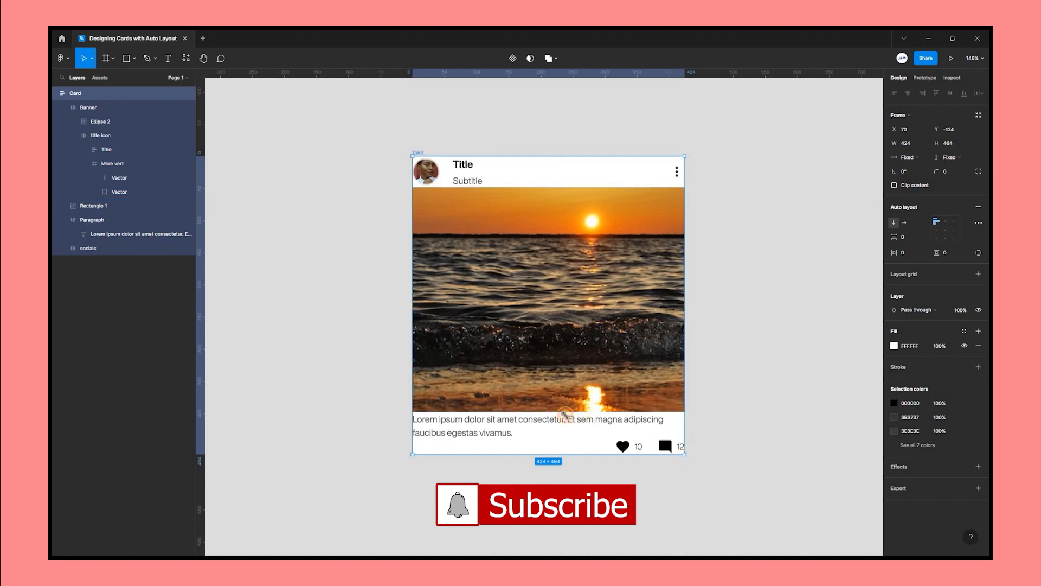
left_click_drag(565, 415, 677, 476)
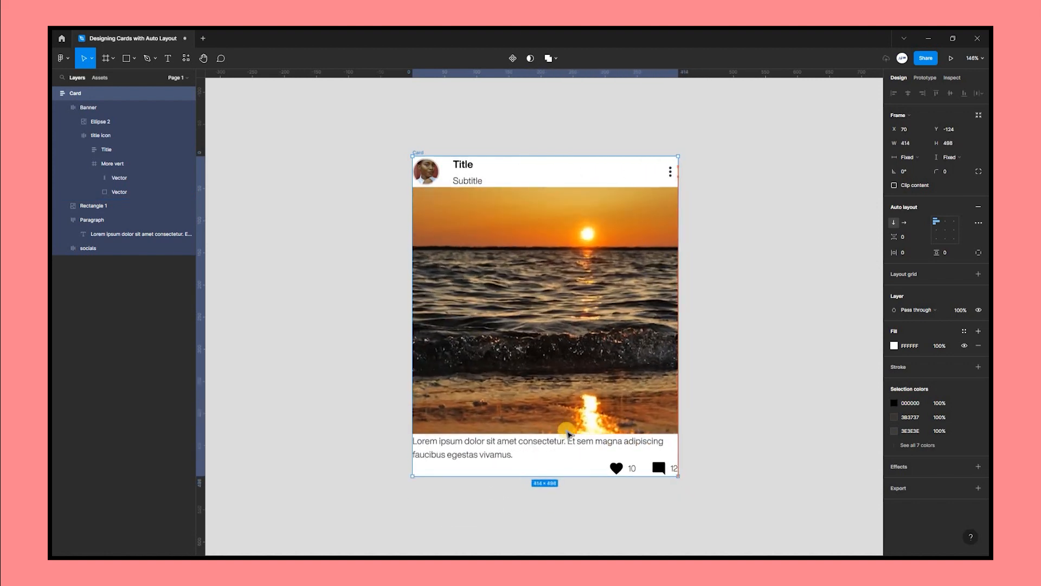
Set the Banner's spacing between items to 20 and its horizontal padding to 14.
left_click(514, 175)
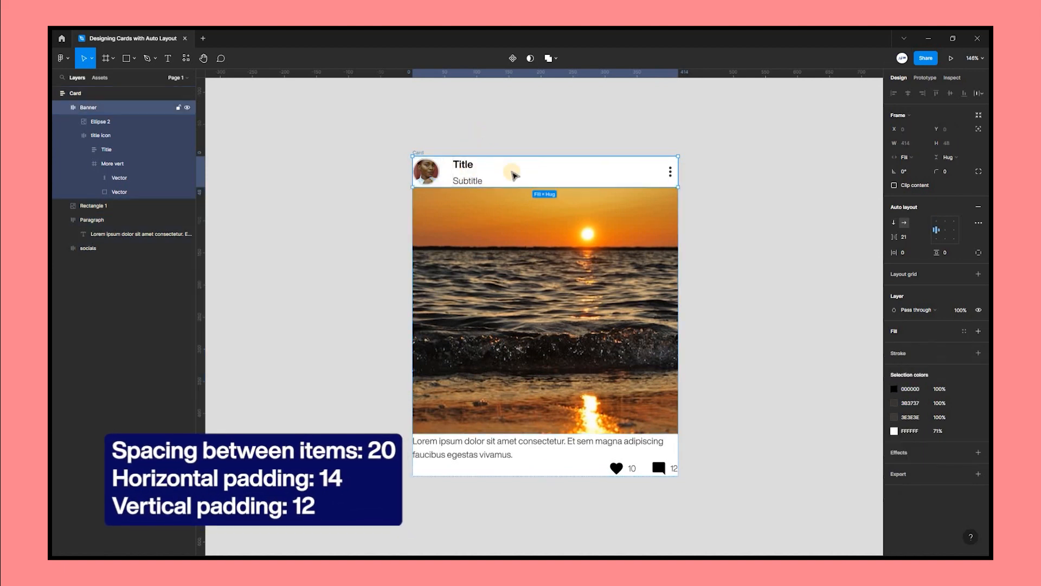
left_click(909, 239)
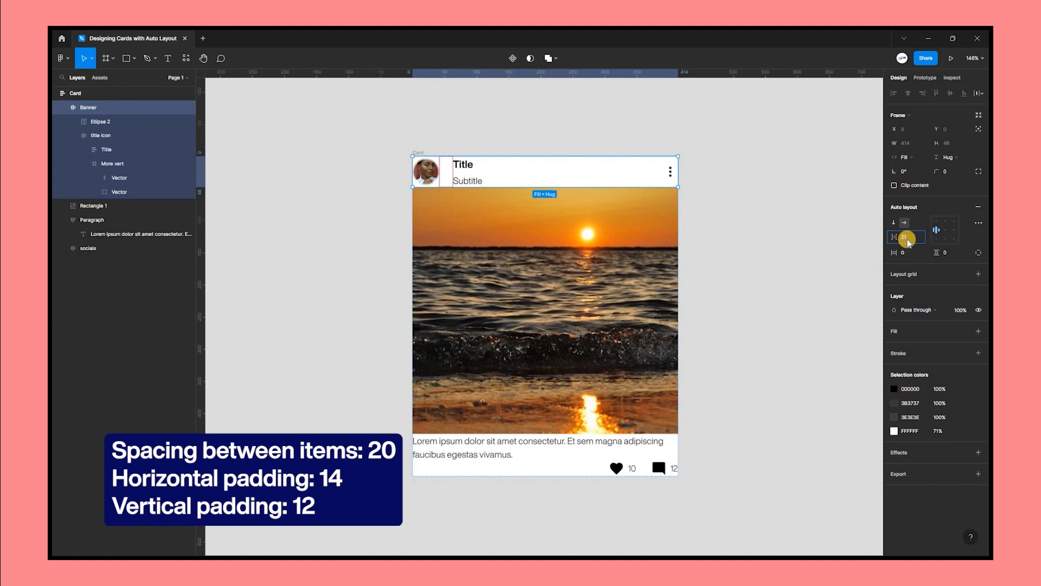
type("20")
left_click_drag(899, 254, 948, 254)
Set the Paragraph frame's horizontal padding to 14 and vertical padding to 12.
scroll(488, 417, "down", 1)
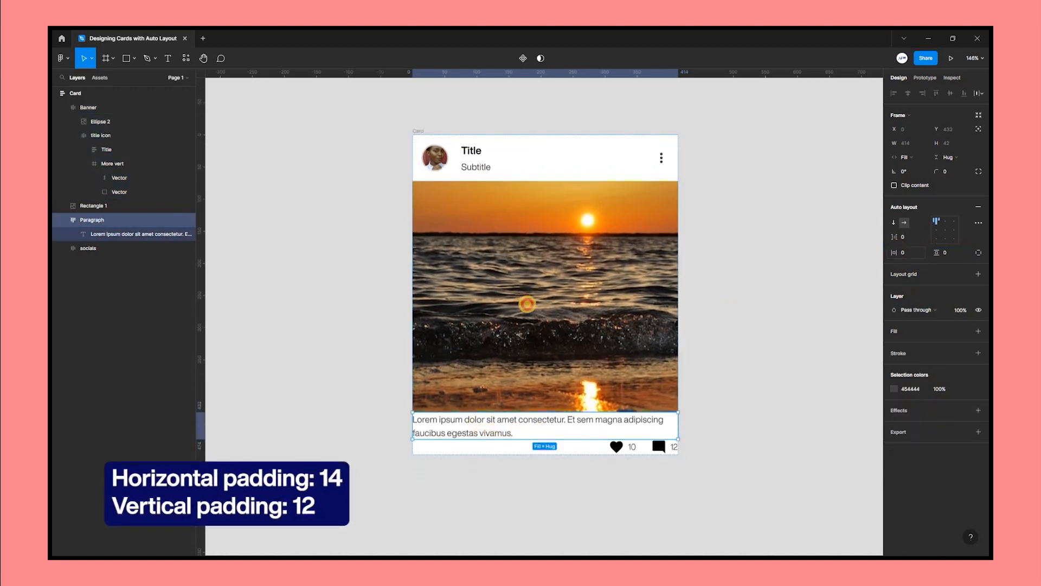
left_click_drag(897, 255, 945, 258)
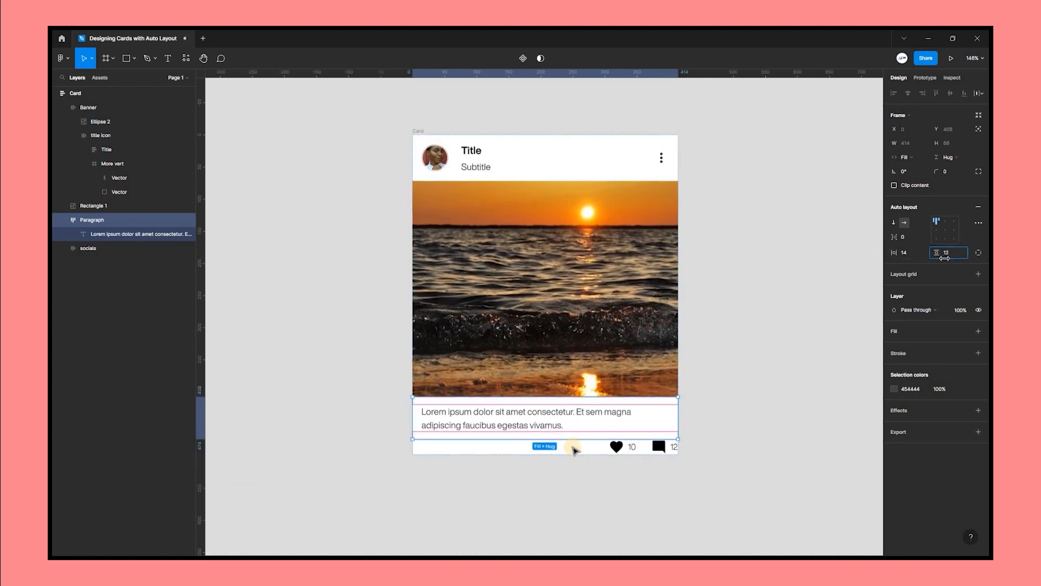
Set the socials frame's horizontal padding to 20 and vertical padding to 12.
left_click(592, 445)
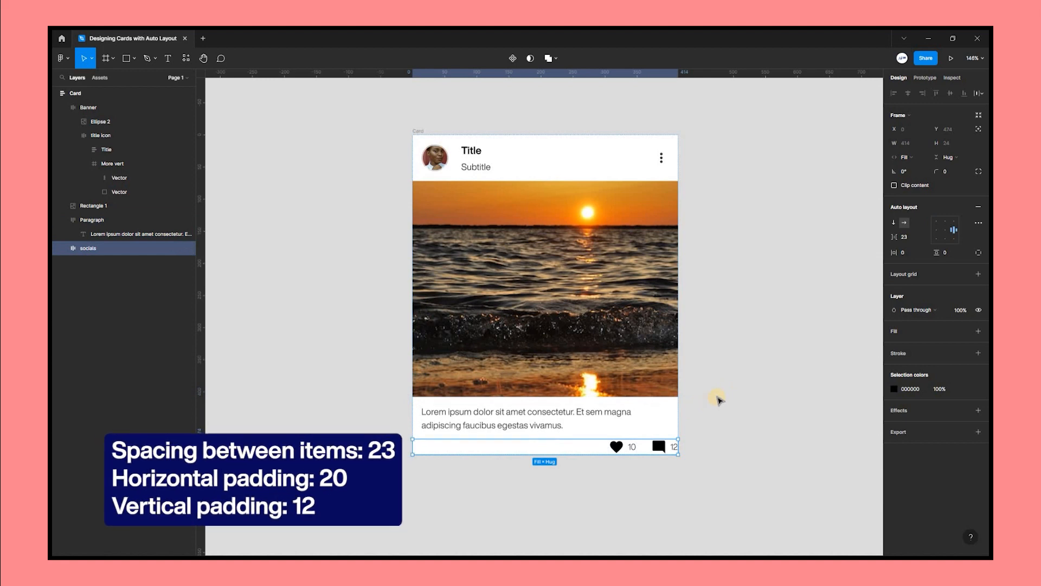
scroll(718, 400, "down", 1)
scroll(718, 400, "down", 1)
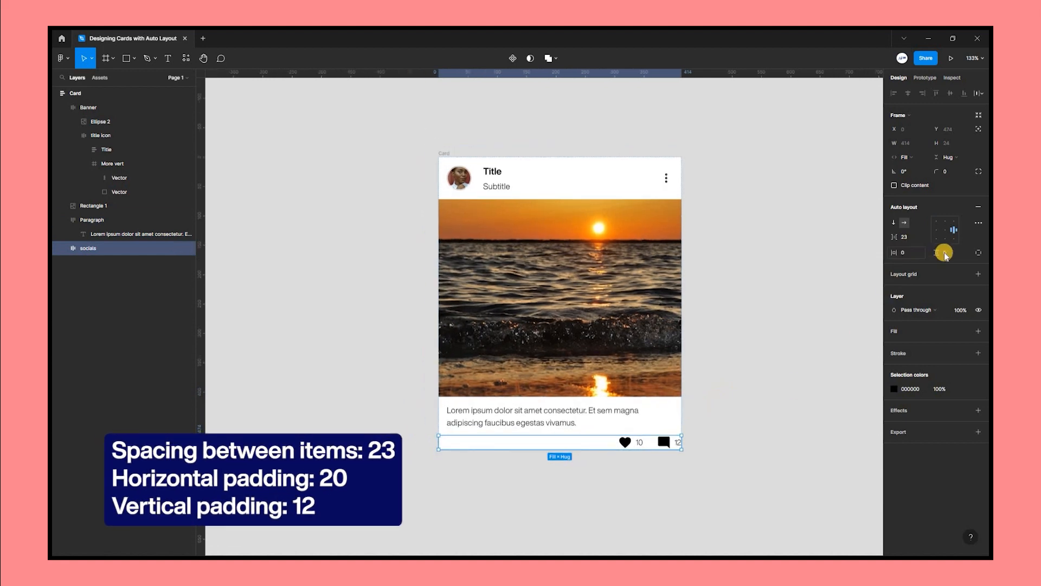
left_click_drag(938, 253, 908, 253)
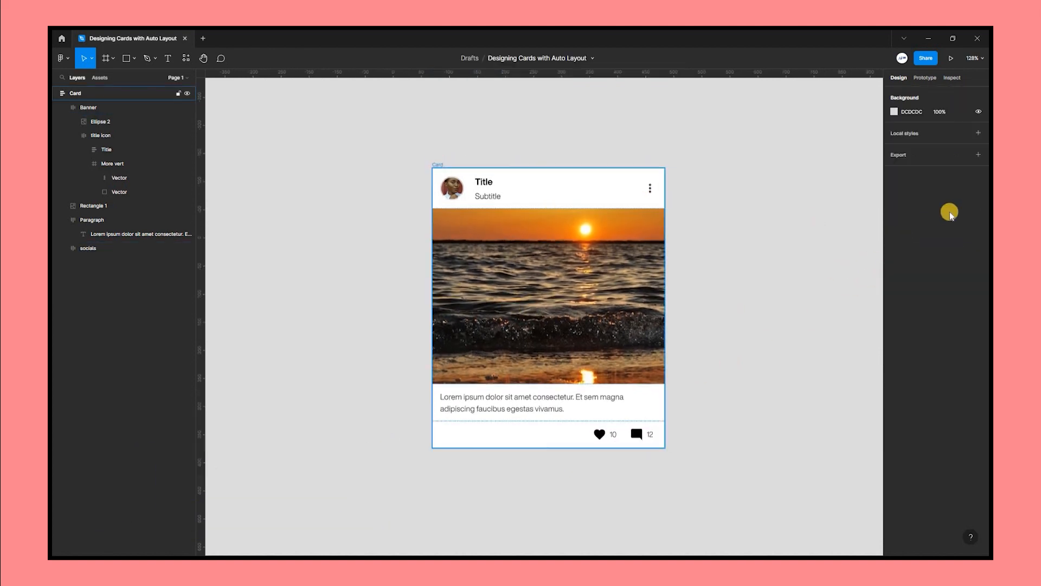
Set the card's corner radius to 10.
left_click(958, 177)
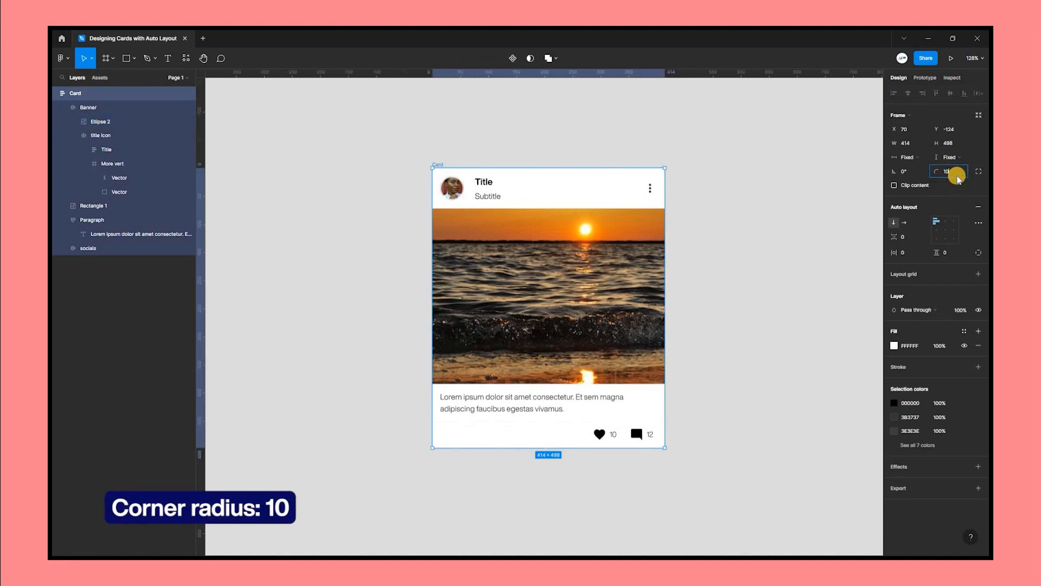
type("10")
key("Return")
left_click(684, 337)
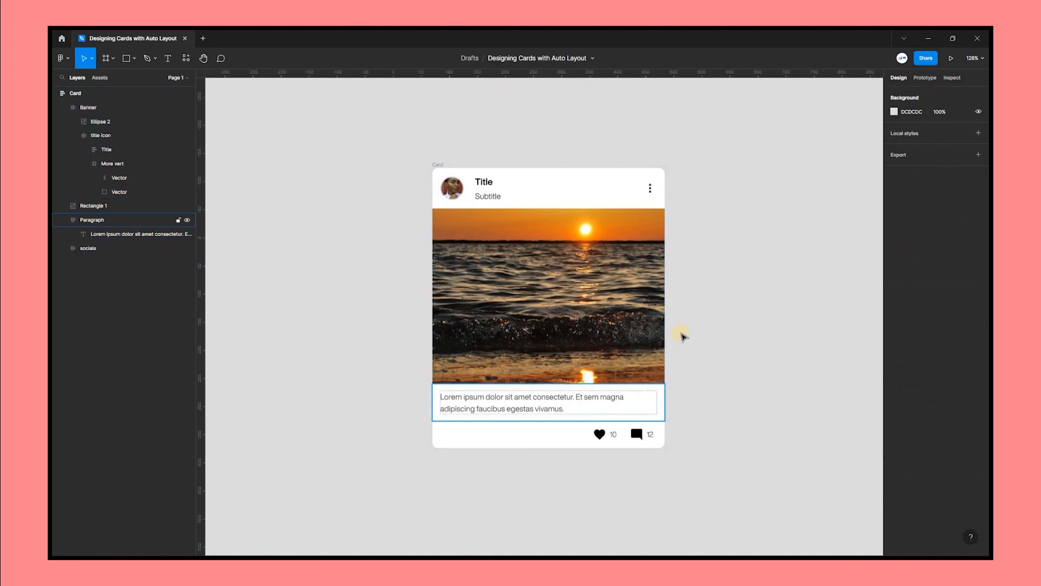
Resize the card from its top-left corner to about 395 × 474 px to test its responsiveness.
scroll(684, 336, "right", 1)
left_click(392, 164)
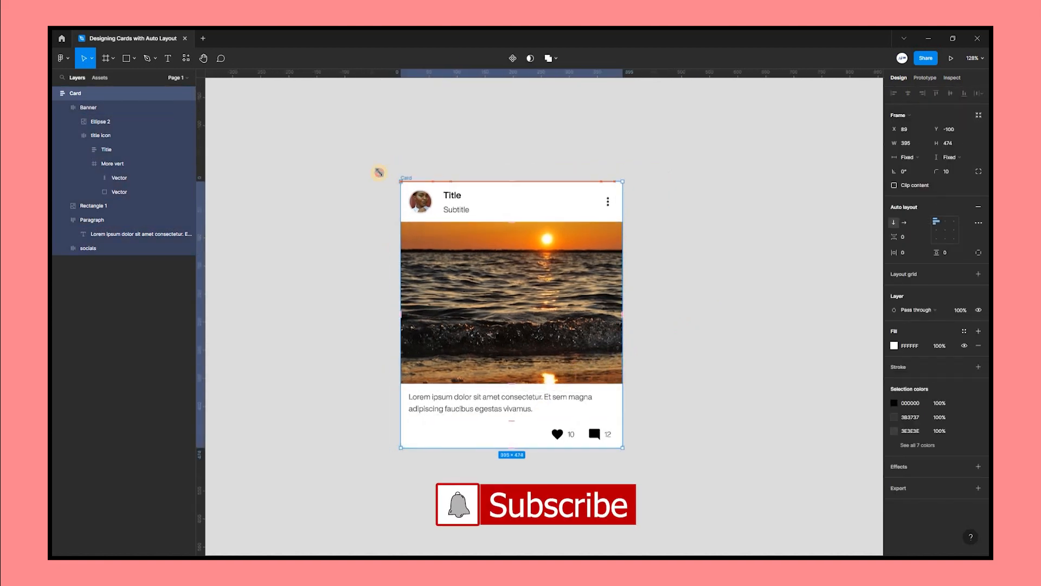